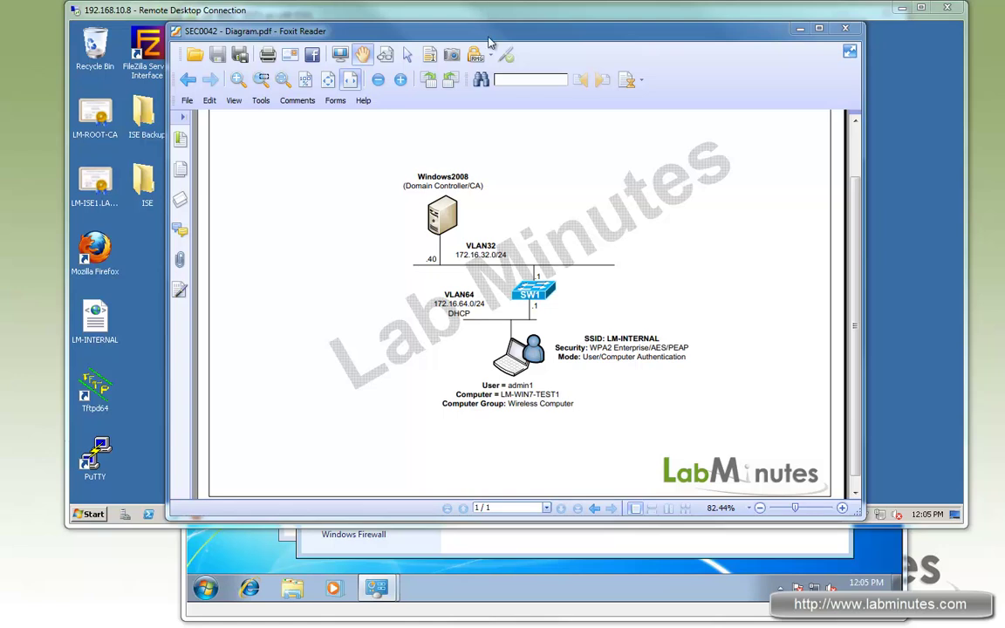
- Close the network diagram and launch Active Directory Users and Computers from Administrative Tools
key("alt+F4")
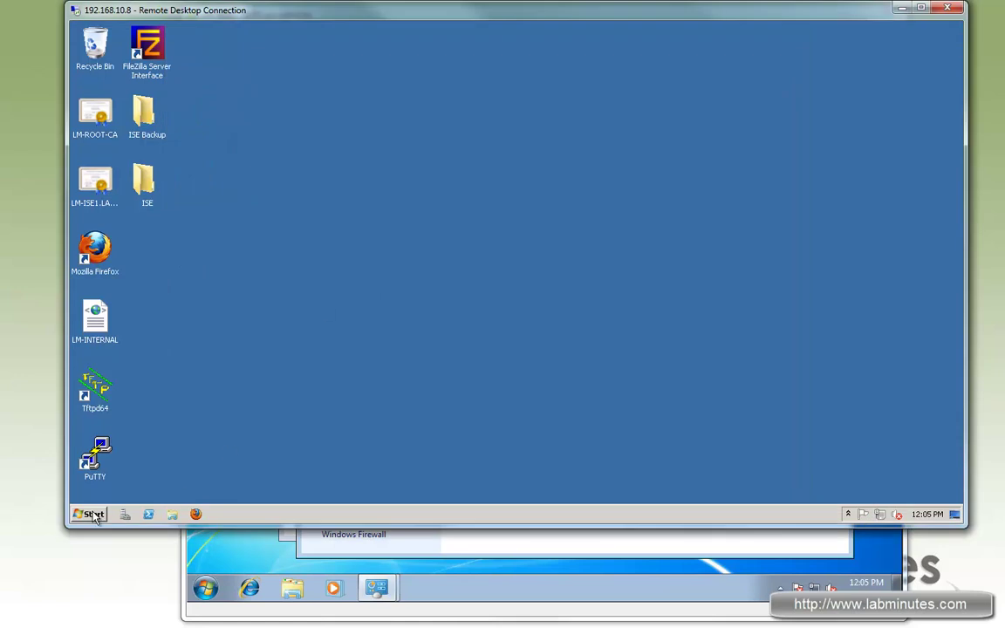
left_click(89, 514)
mouse_move(318, 370)
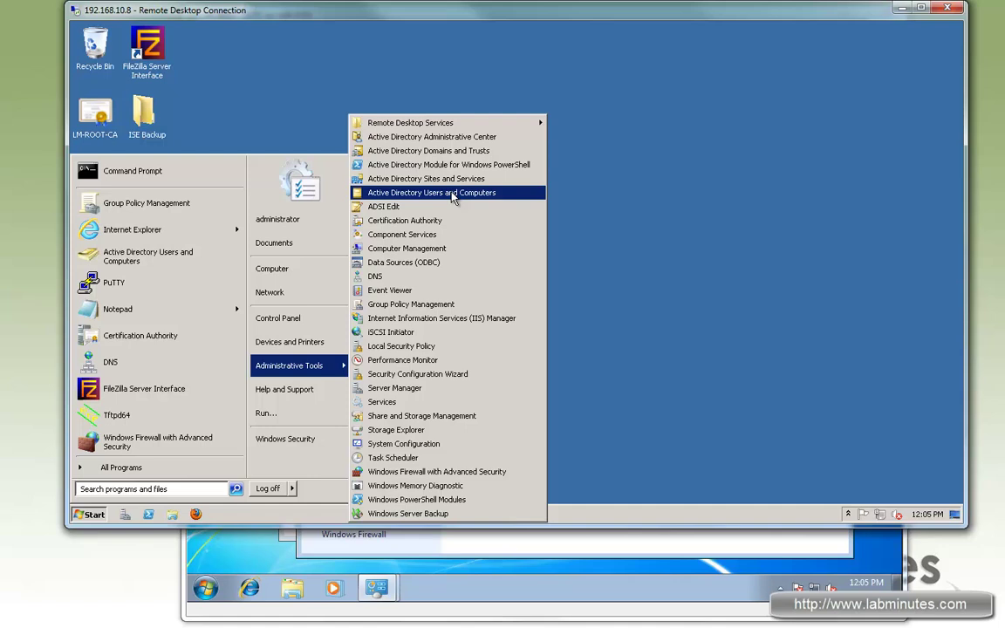
left_click(418, 192)
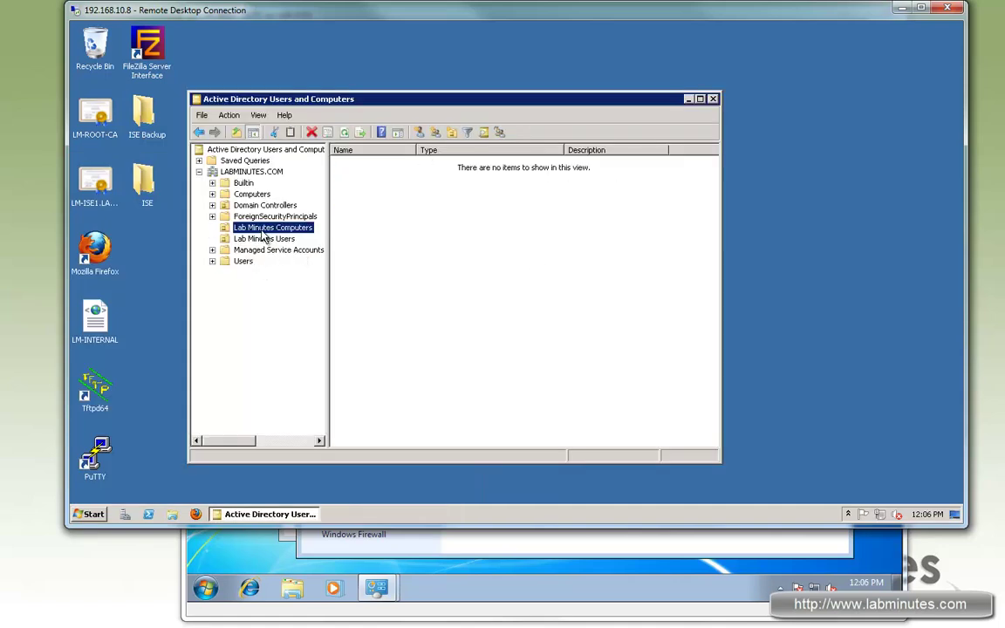
- Check that LM-WIN7-TEST1 is a Wireless Computer member, then browse the Lab Minutes Users accounts
left_click(253, 196)
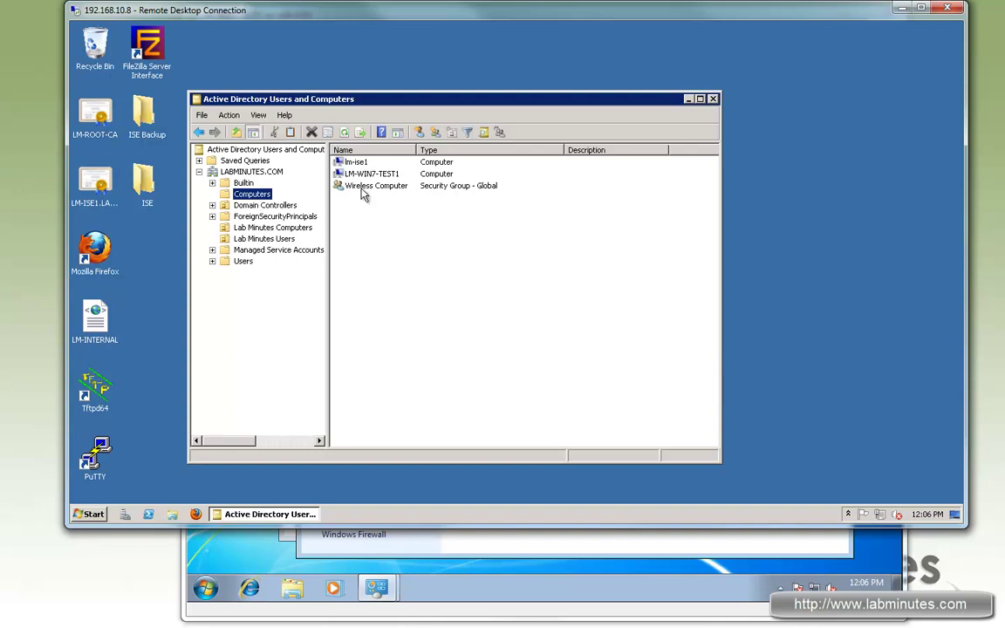
left_click(375, 185)
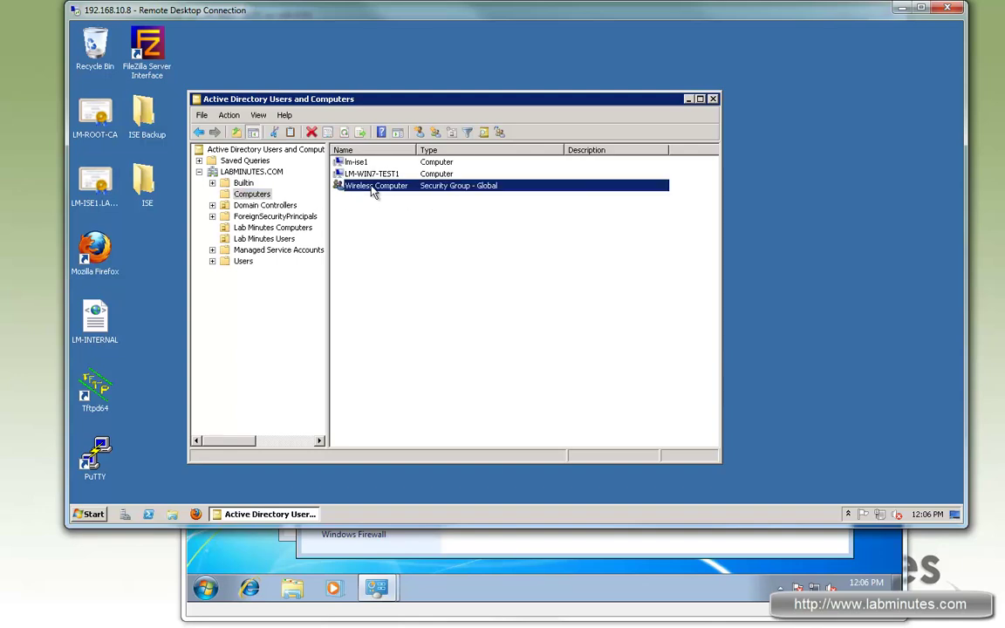
double_click(344, 185)
left_click(415, 149)
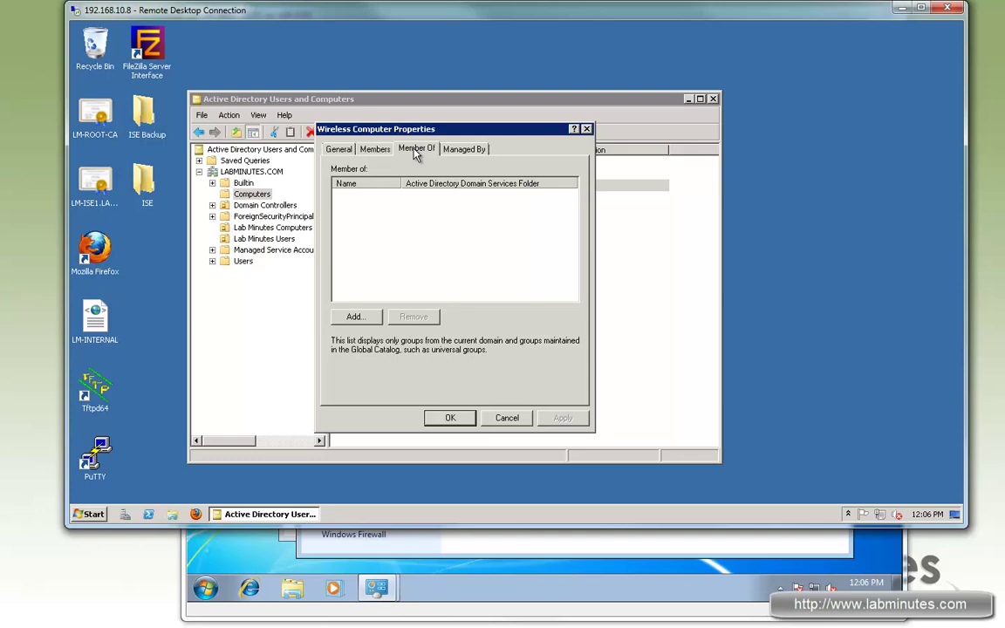
left_click(375, 149)
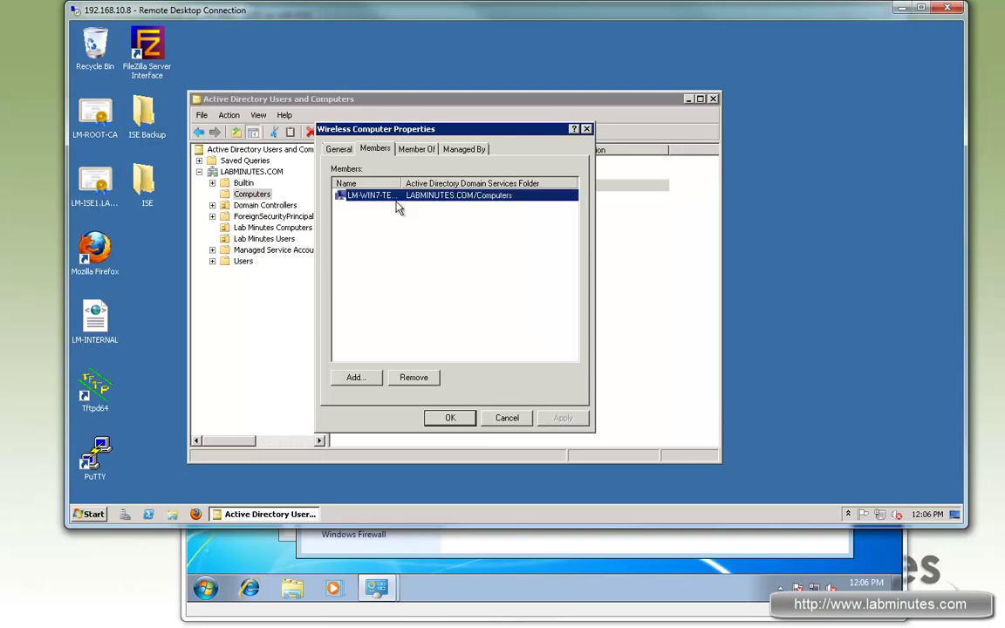
left_click_drag(401, 183, 467, 183)
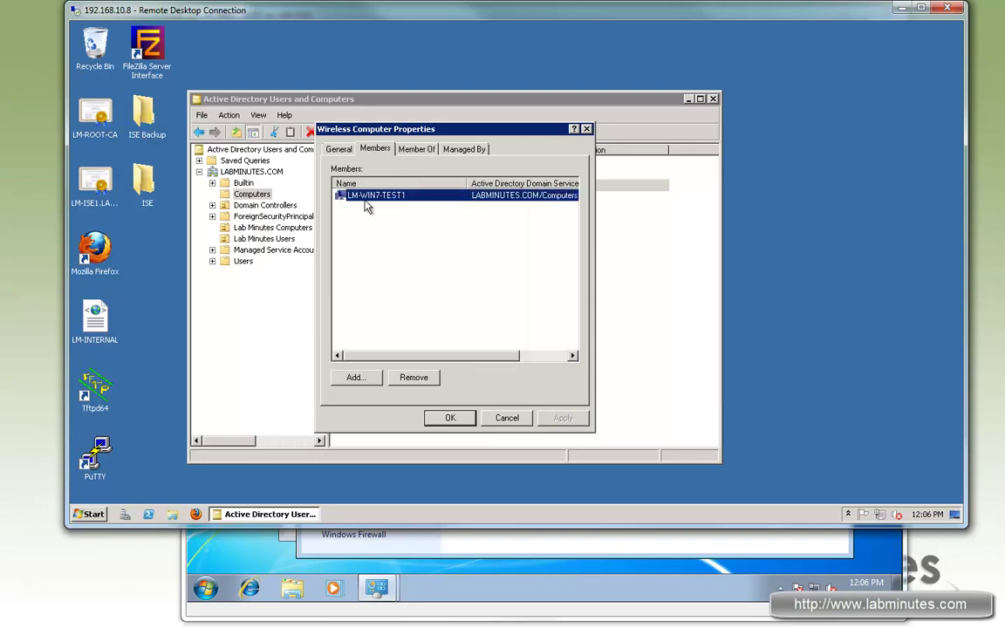
key("Return")
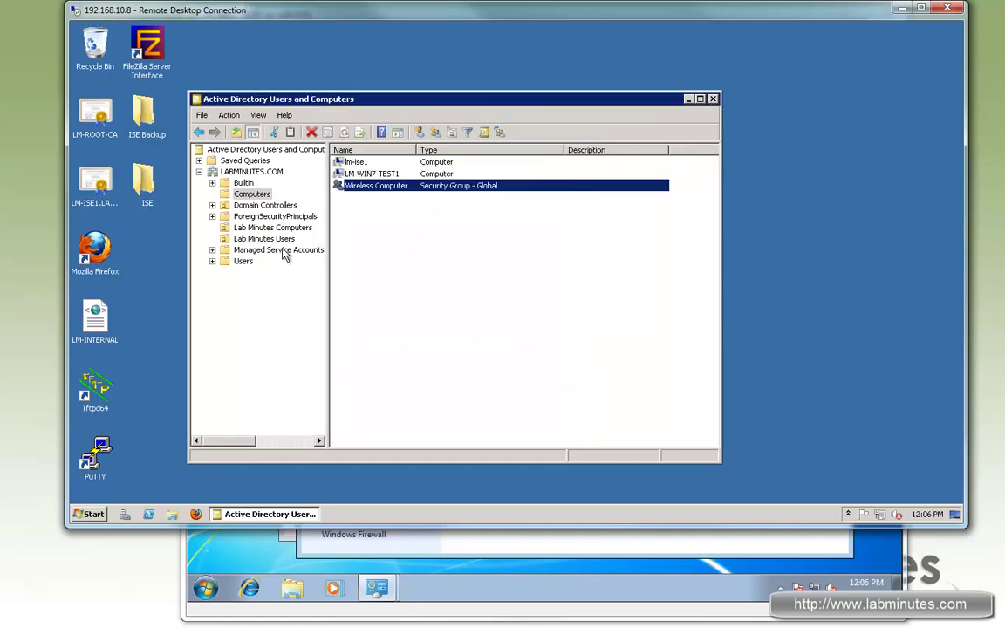
left_click(263, 238)
left_click(353, 162)
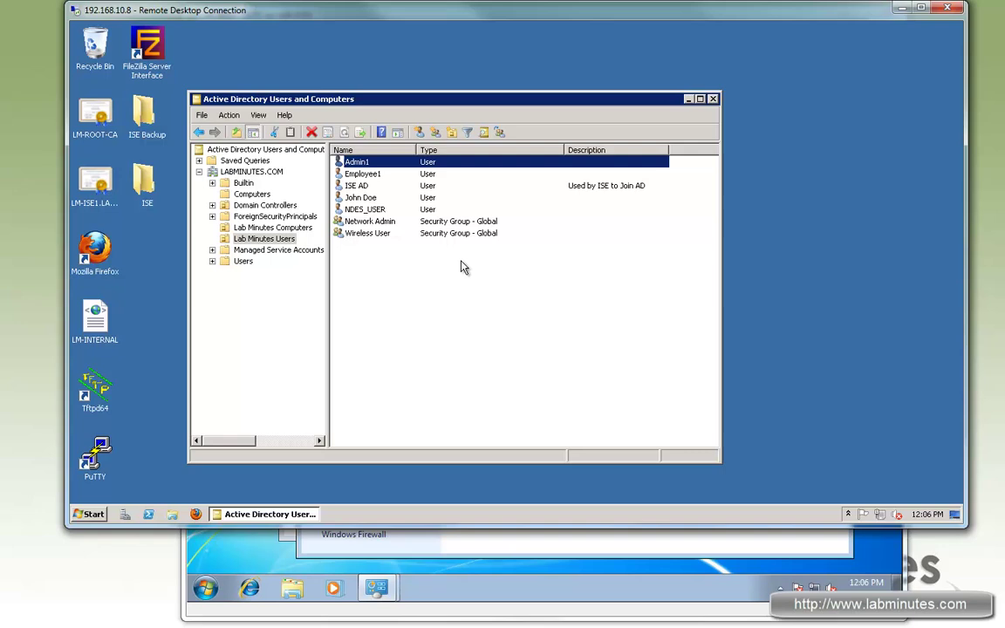
- On the Windows 7 client, confirm no managed wireless networks are listed
left_click(450, 550)
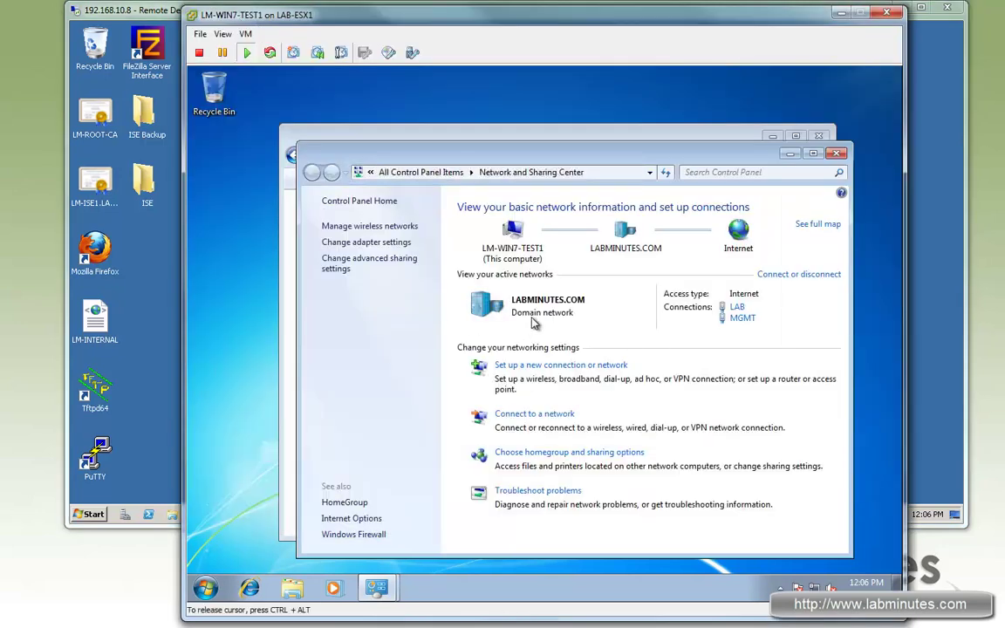
left_click(404, 228)
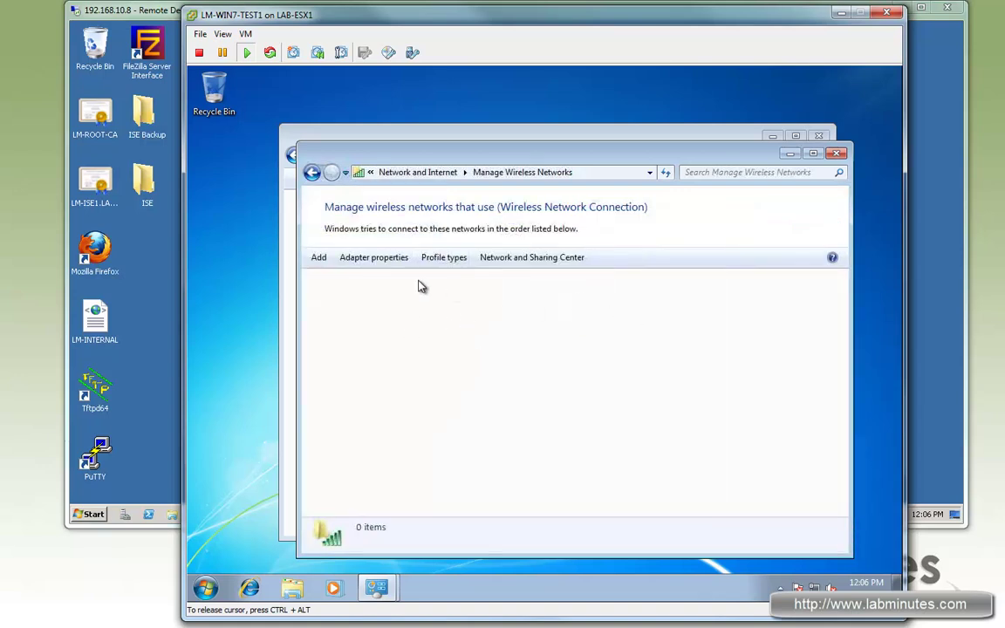
left_click(311, 172)
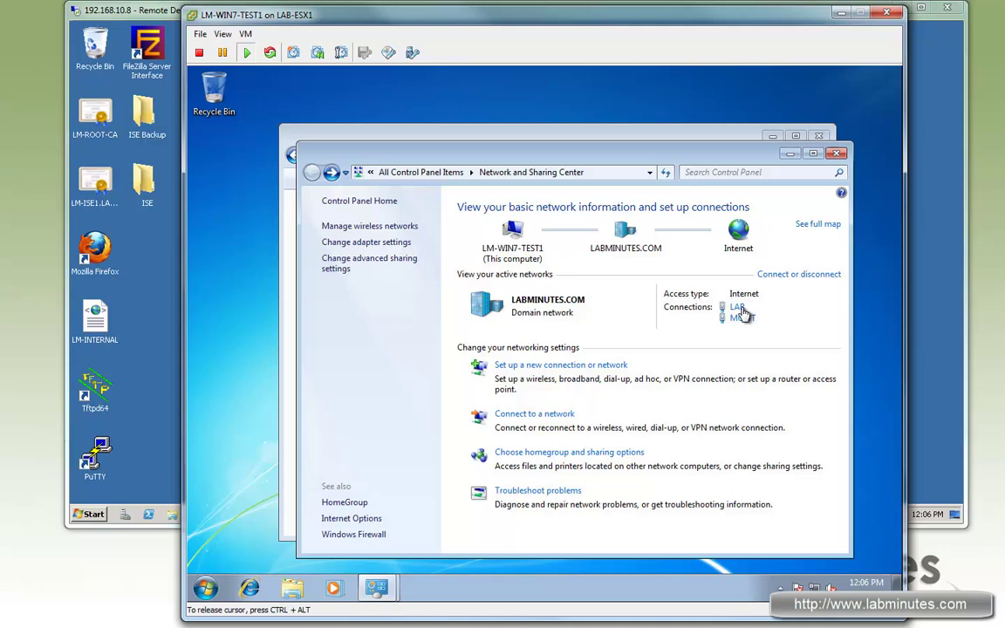
- Confirm 802.1X authentication is disabled on the LAB connection, then return to the server
left_click(737, 307)
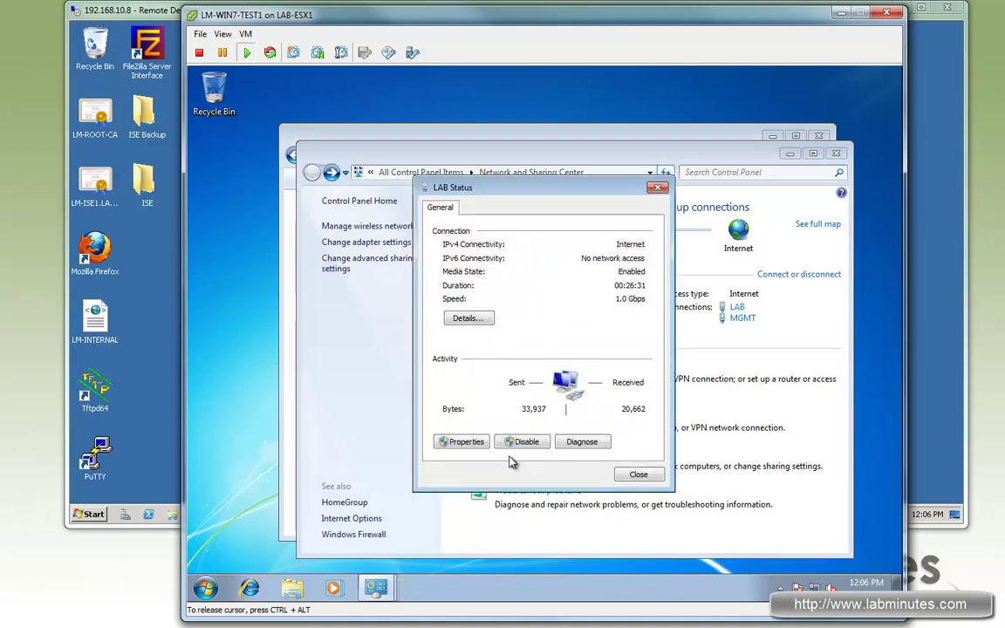
left_click(469, 445)
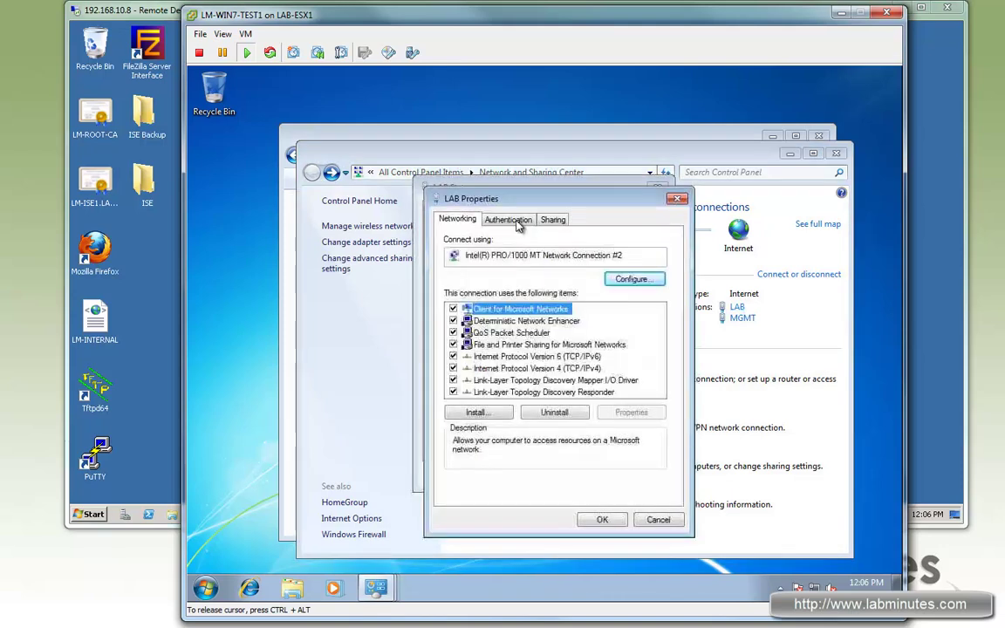
left_click(508, 219)
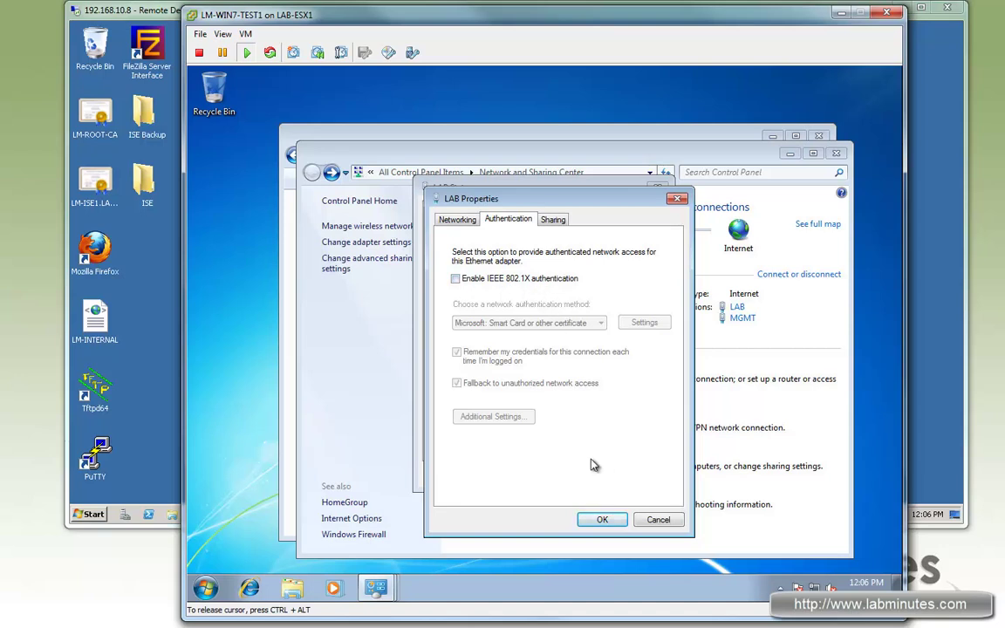
left_click(605, 522)
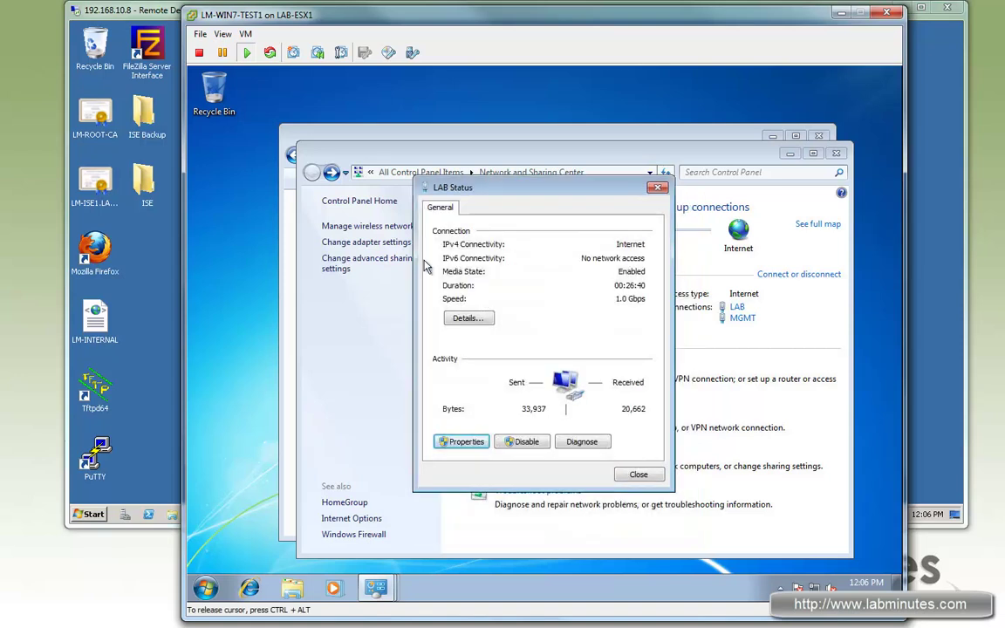
left_click(136, 16)
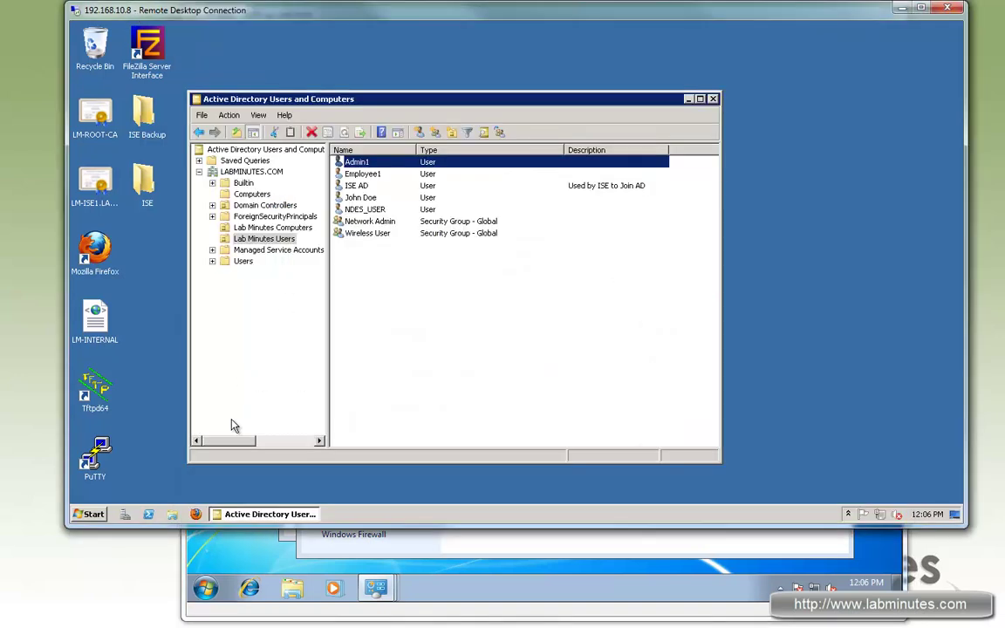
- Launch Group Policy Management and expand the LABMINUTES.COM domain
left_click(90, 513)
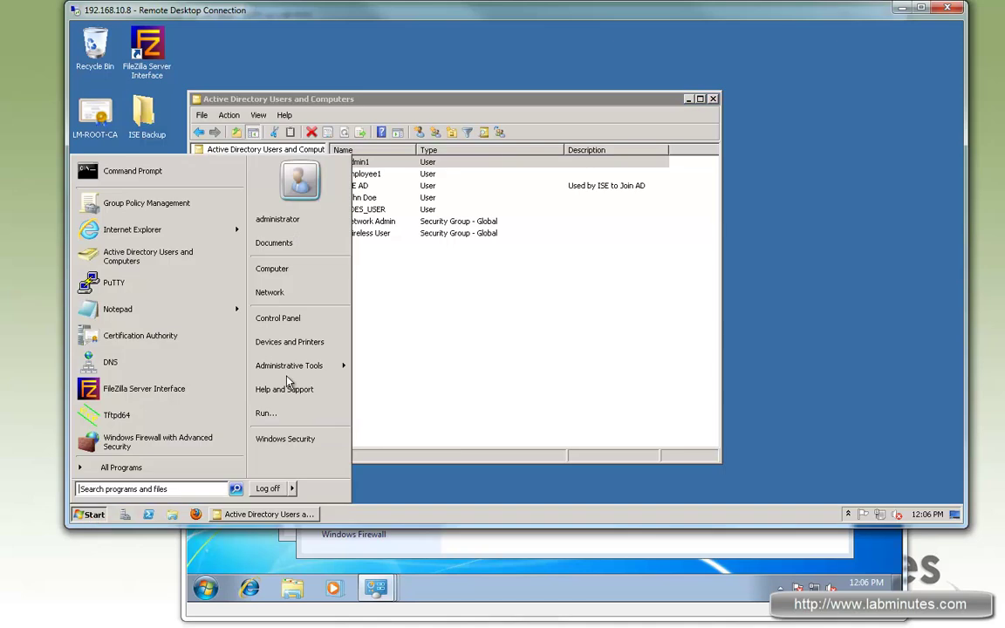
mouse_move(293, 369)
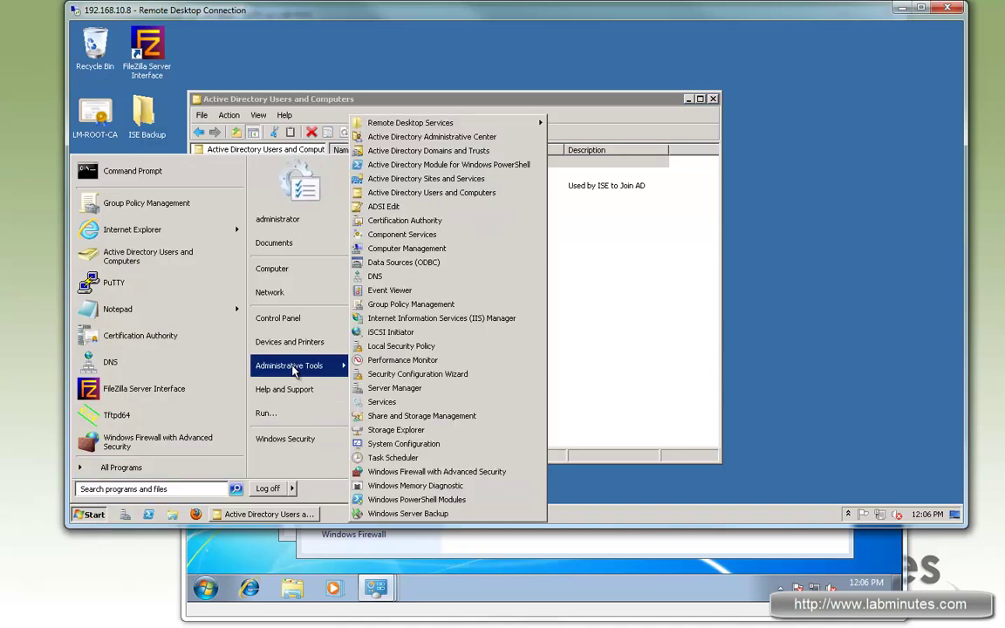
left_click(503, 307)
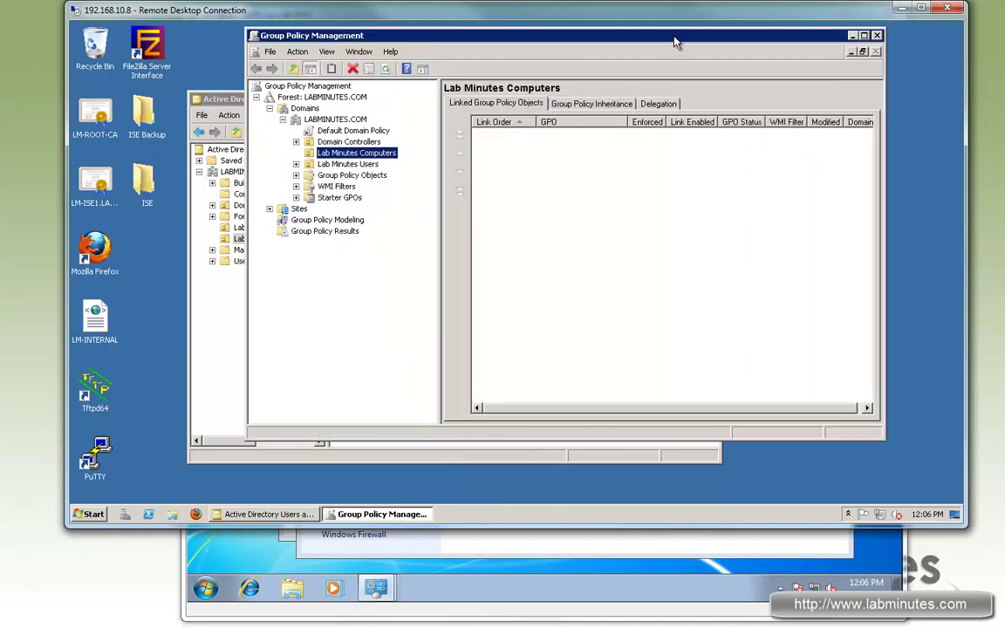
left_click_drag(674, 42, 649, 47)
left_click(311, 127)
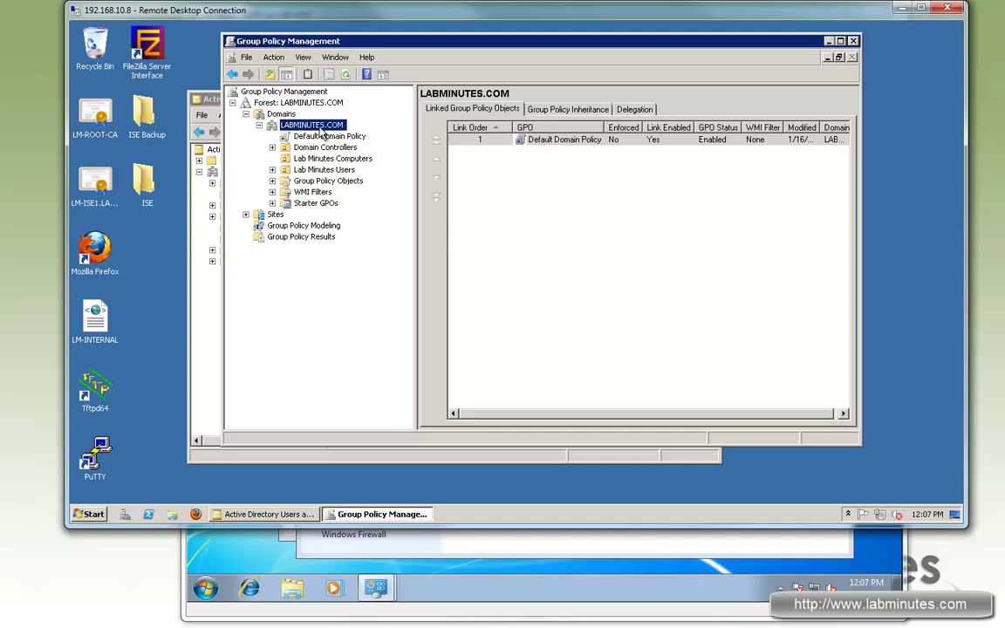
- Create a new GPO named LM-NETWORK and link it to LABMINUTES.COM
right_click(320, 130)
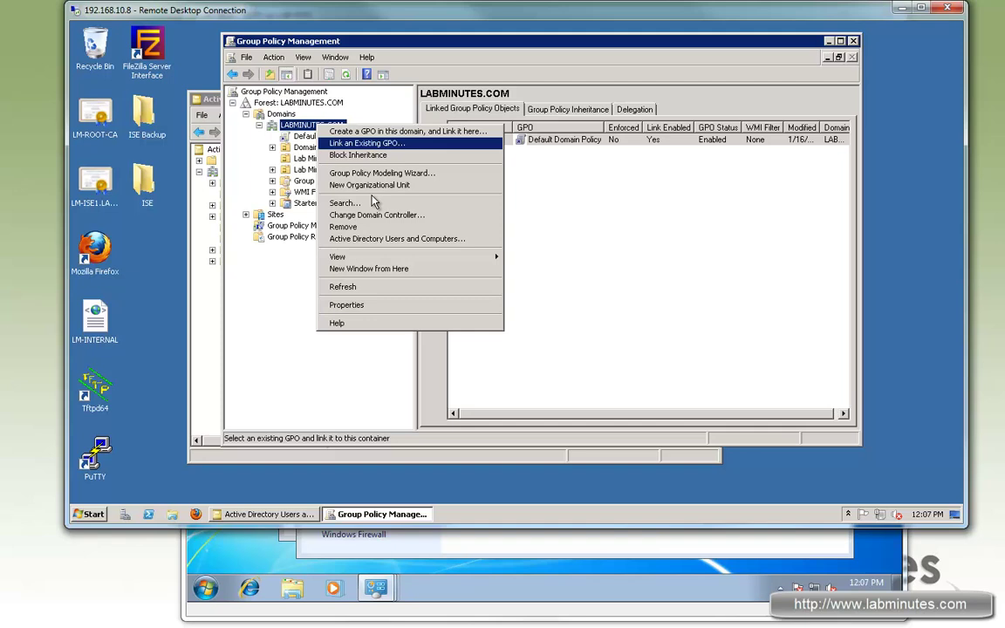
left_click(384, 132)
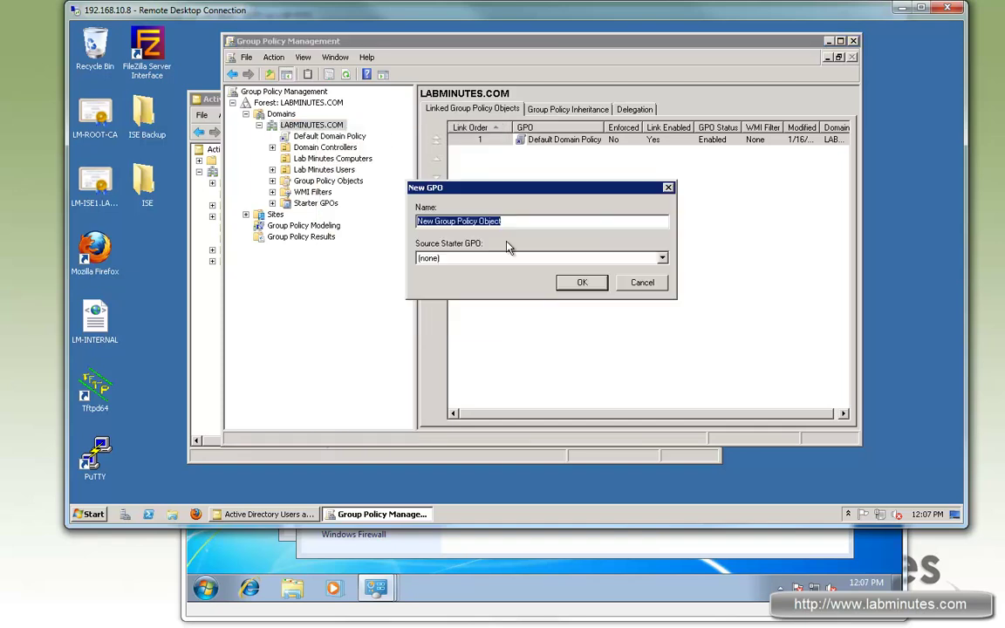
type("LM-NETWORK")
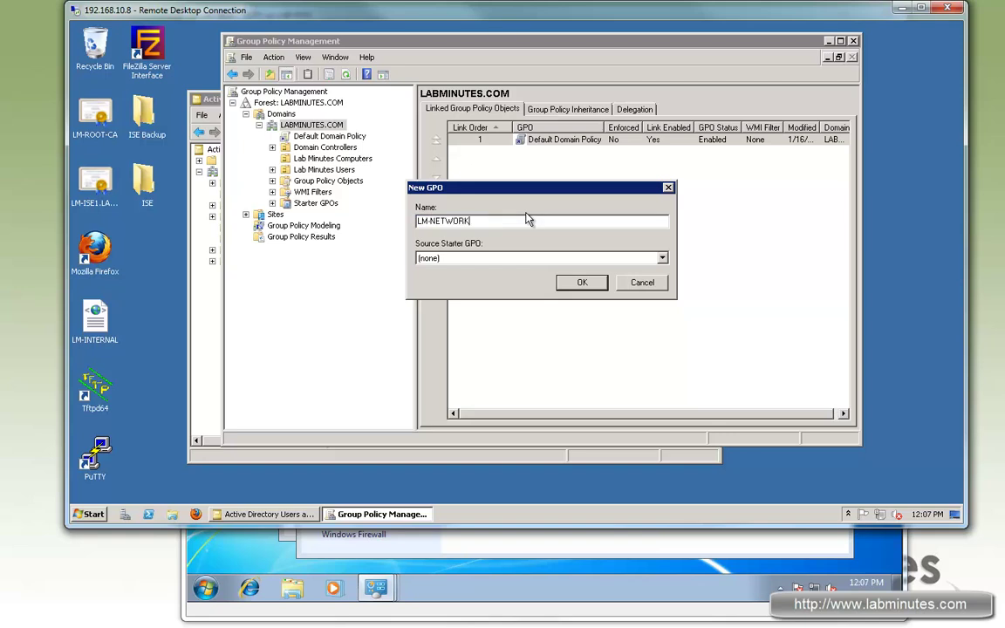
left_click(577, 285)
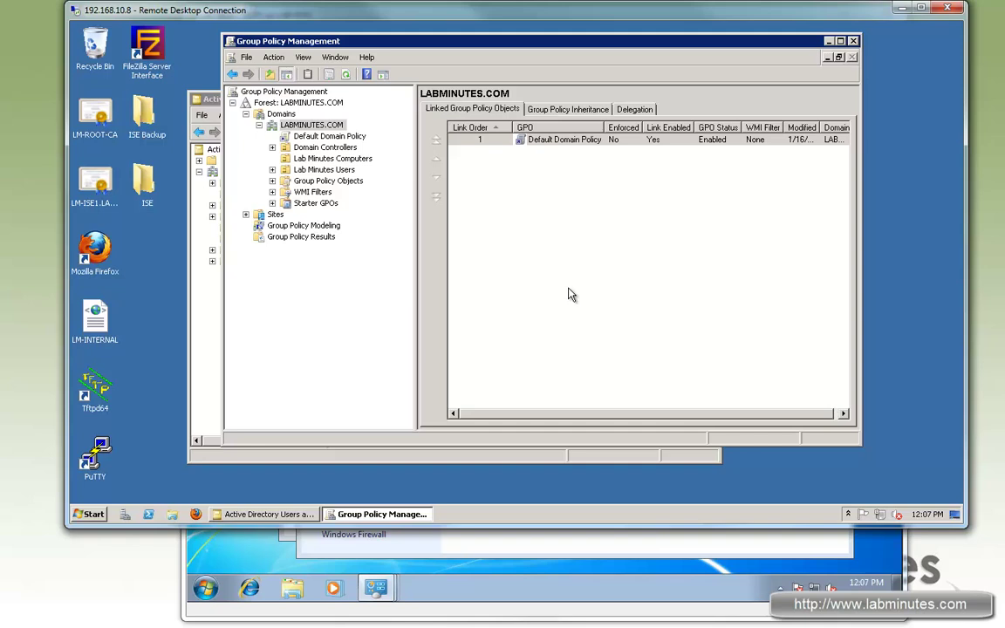
- Edit LM-NETWORK and expand Computer Configuration > Policies > Windows Settings > Security Settings
left_click(319, 148)
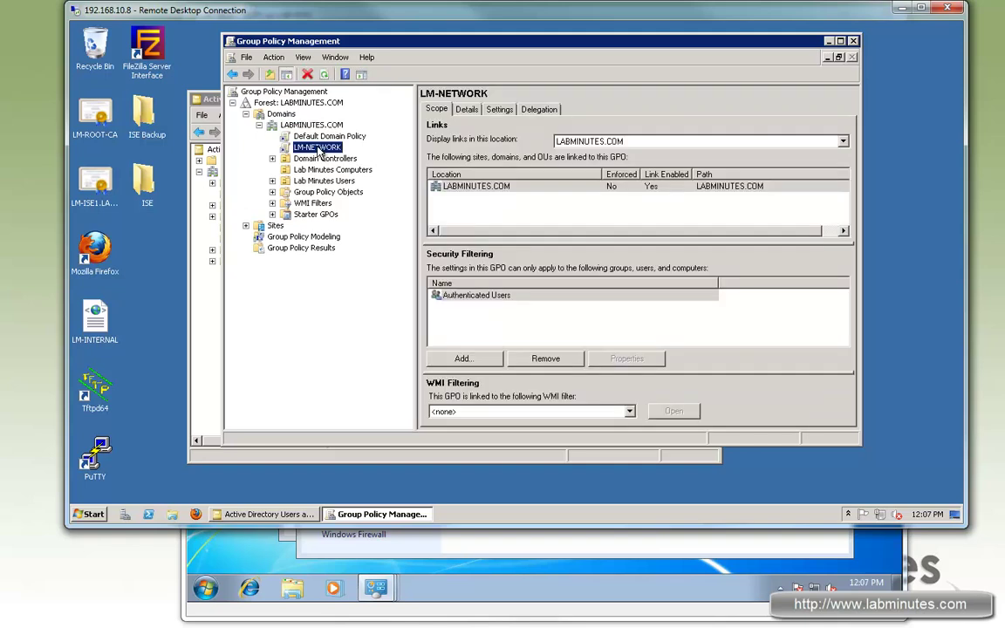
right_click(319, 150)
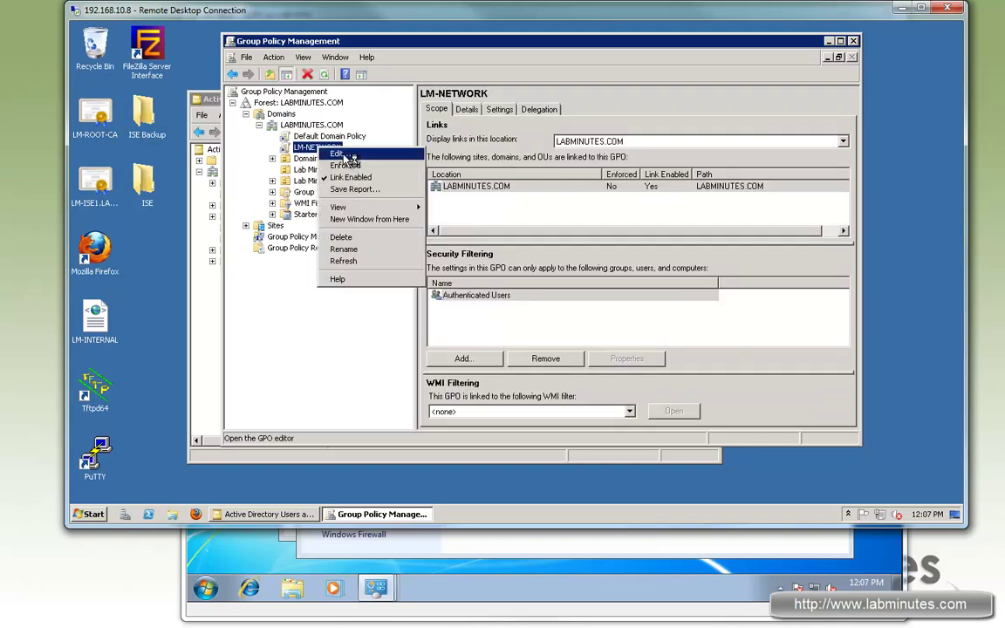
left_click(336, 152)
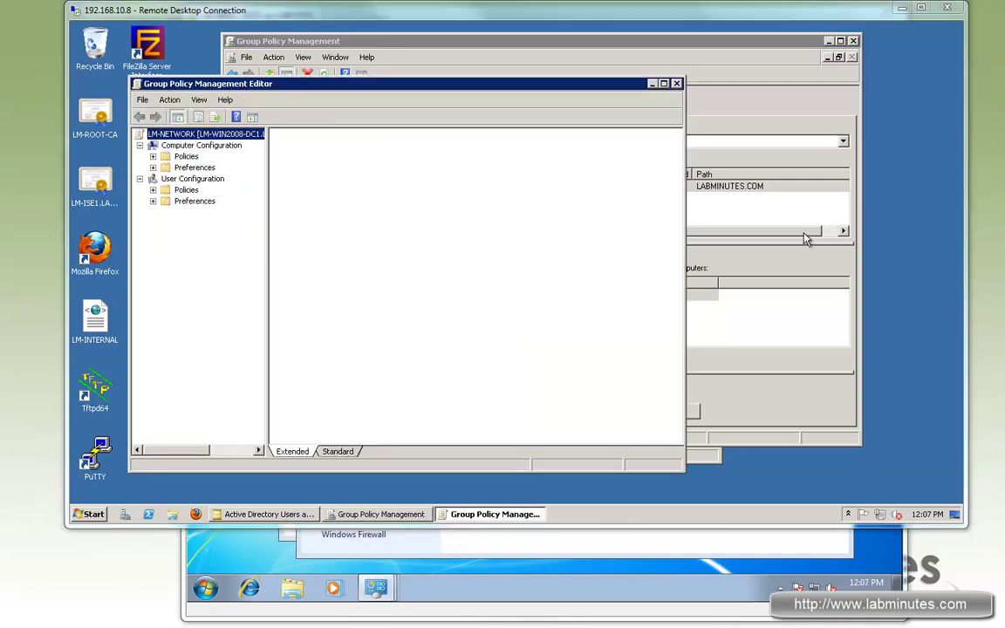
left_click(153, 156)
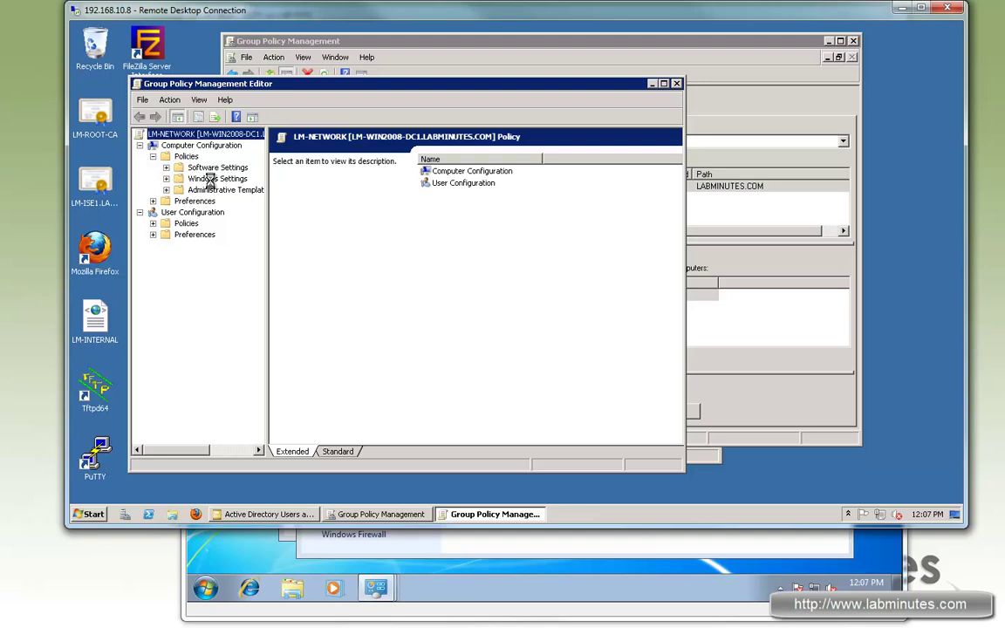
double_click(208, 181)
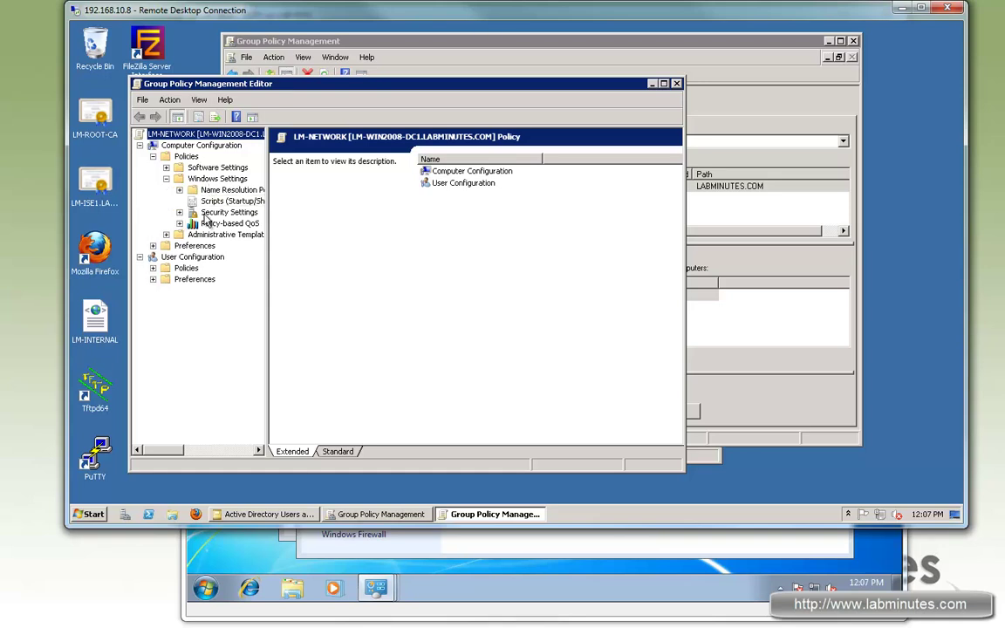
left_click(192, 212)
left_click(179, 214)
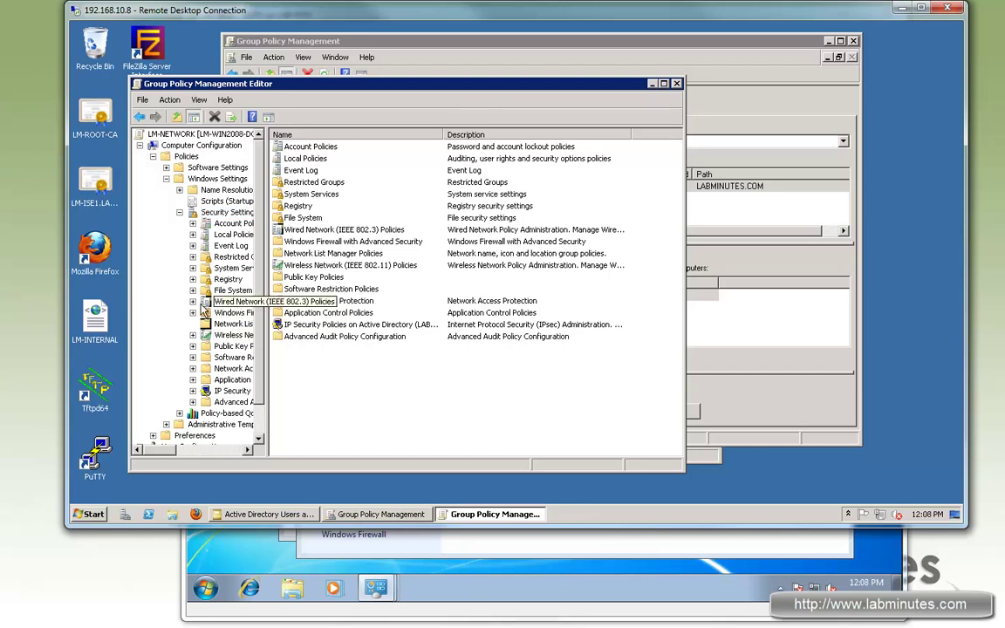
- Create wired policy LM-802.1X, described 'LabMinutes 802.1x Settings', and view its 802.1X security settings
left_click(206, 302)
right_click(346, 209)
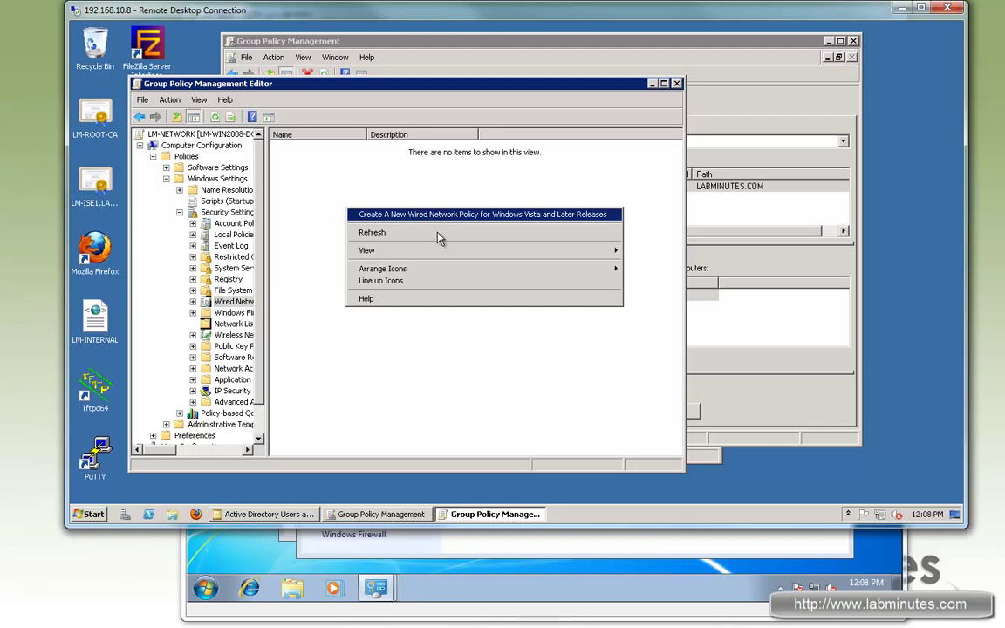
left_click(438, 215)
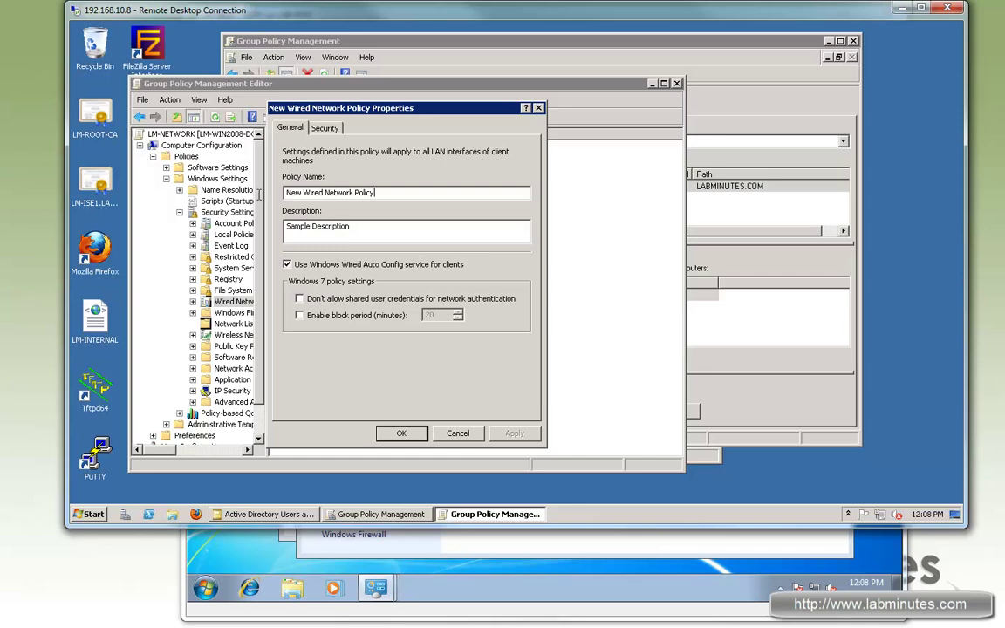
type("L")
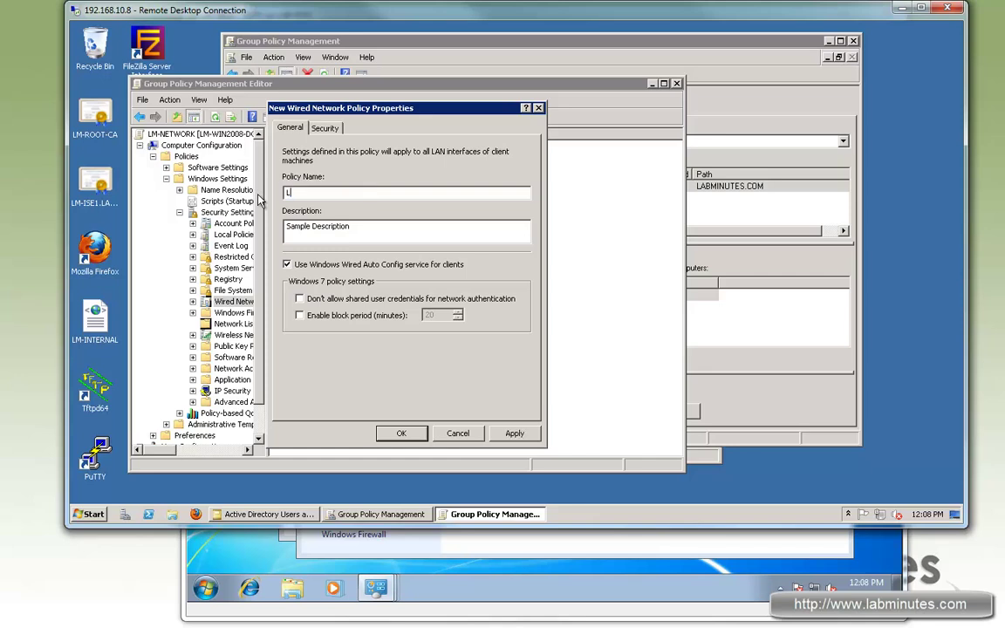
type("M-802.1X")
left_click(386, 229)
left_click_drag(352, 226, 287, 227)
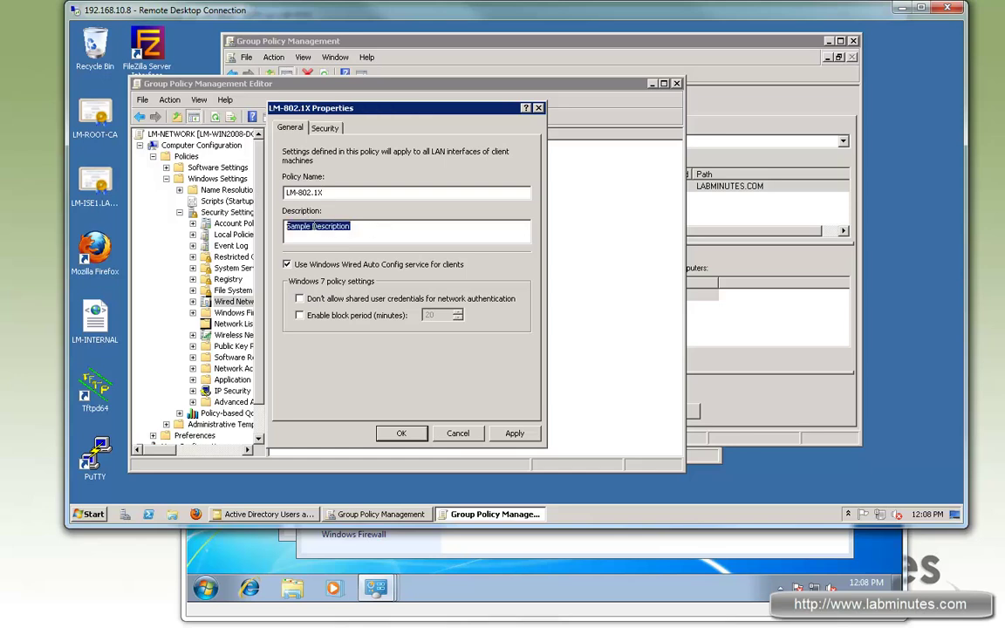
type("LabMinutes 802.1x")
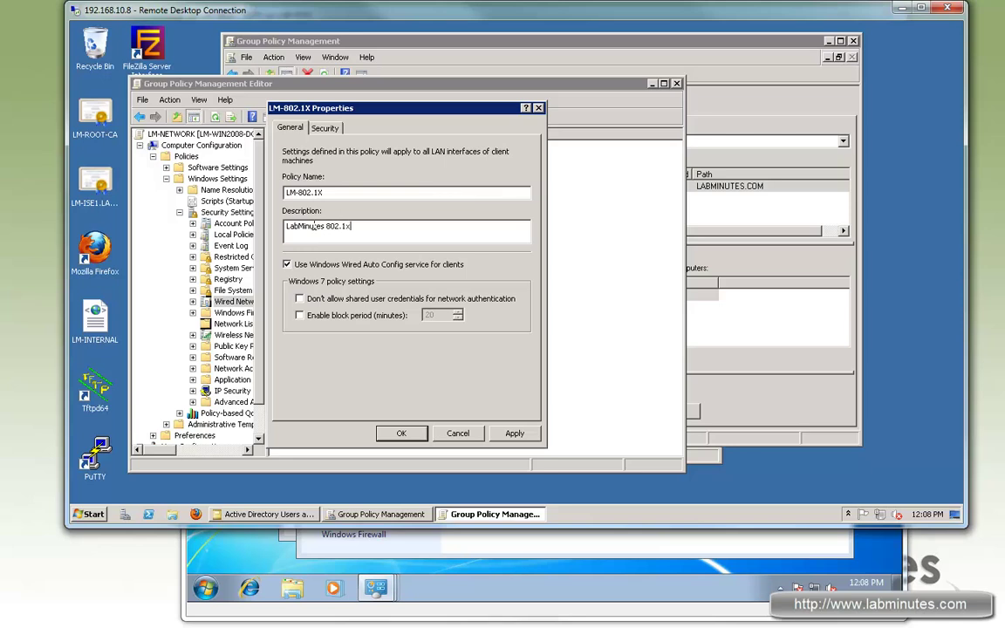
type(" Settings")
left_click(324, 127)
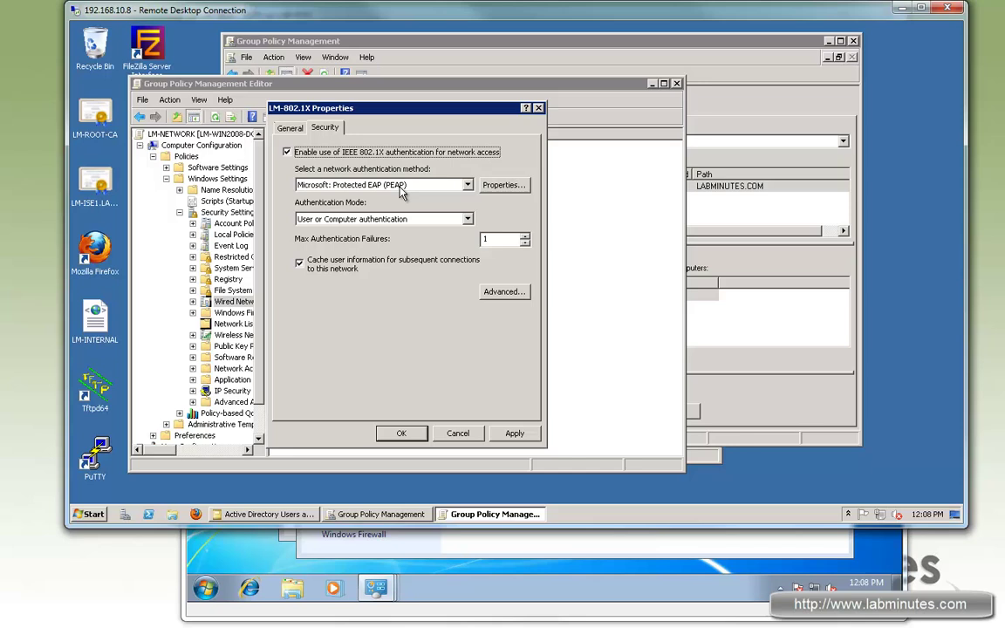
- Make the wired policy's PEAP settings trust the LM-ROOT-CA certificate authority
left_click(504, 184)
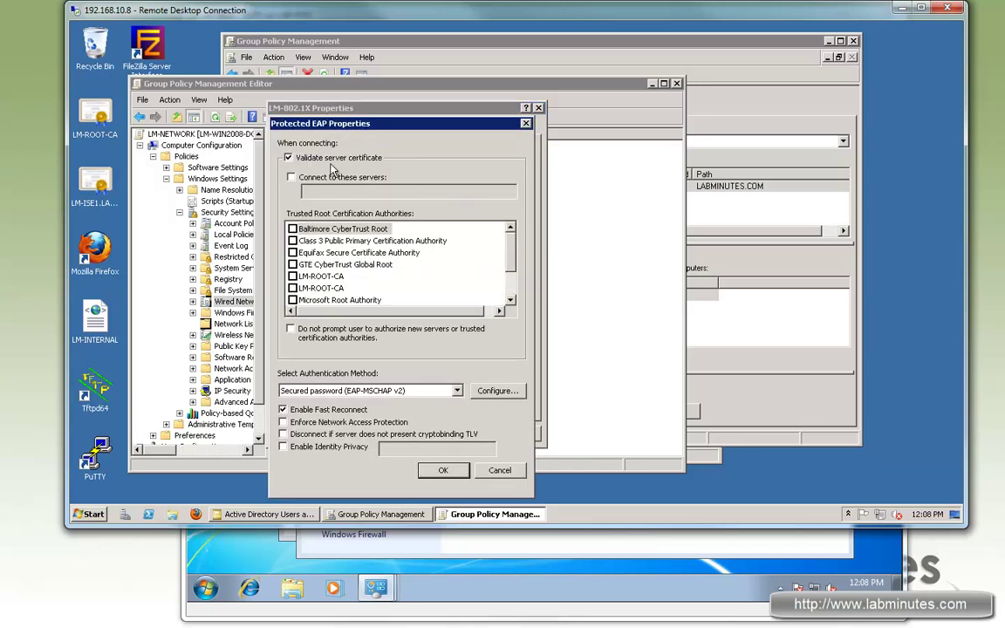
left_click(293, 276)
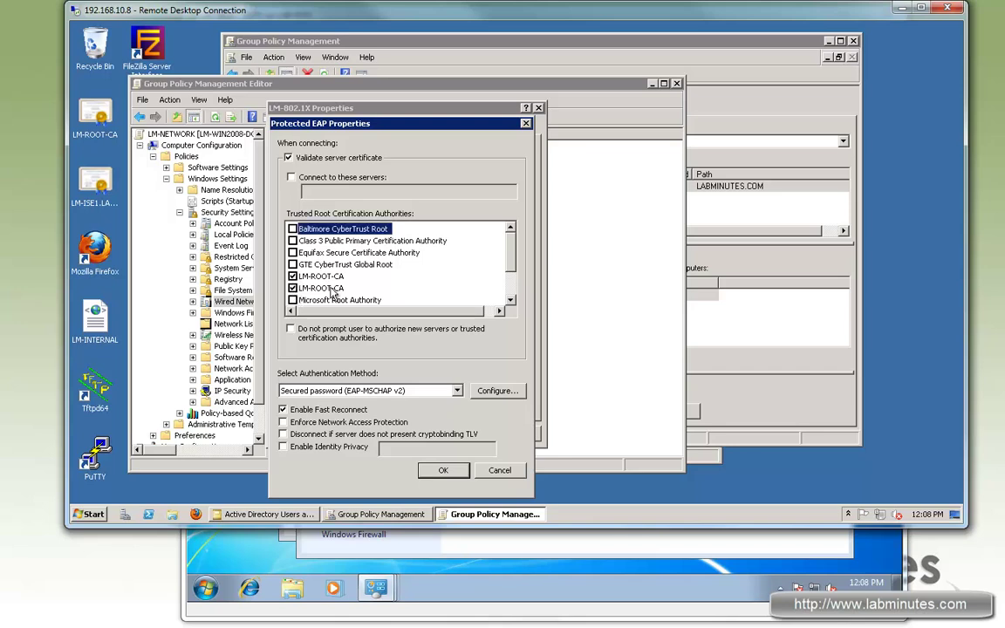
left_click(493, 393)
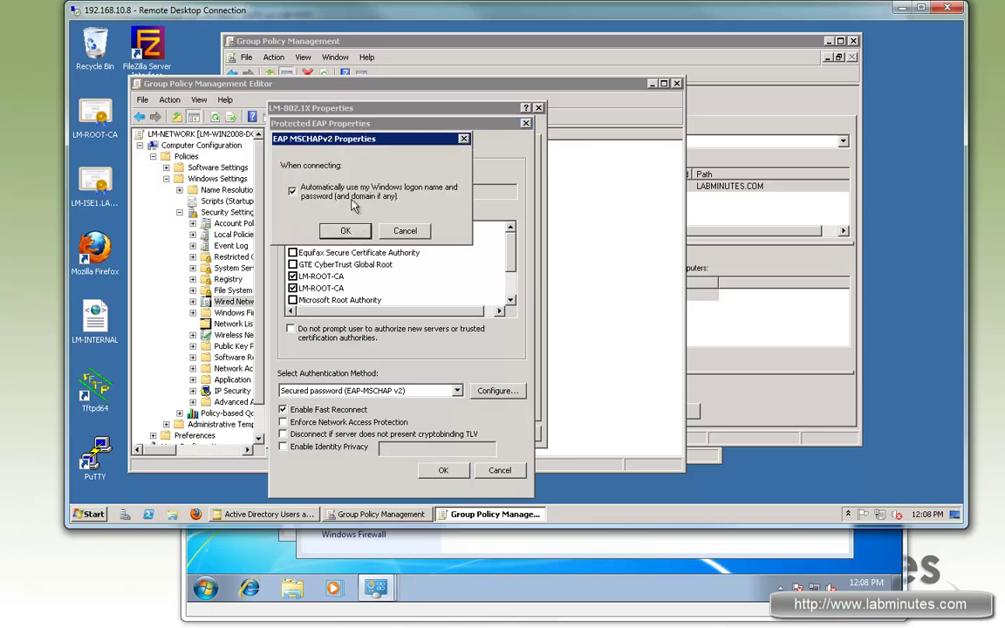
left_click(346, 231)
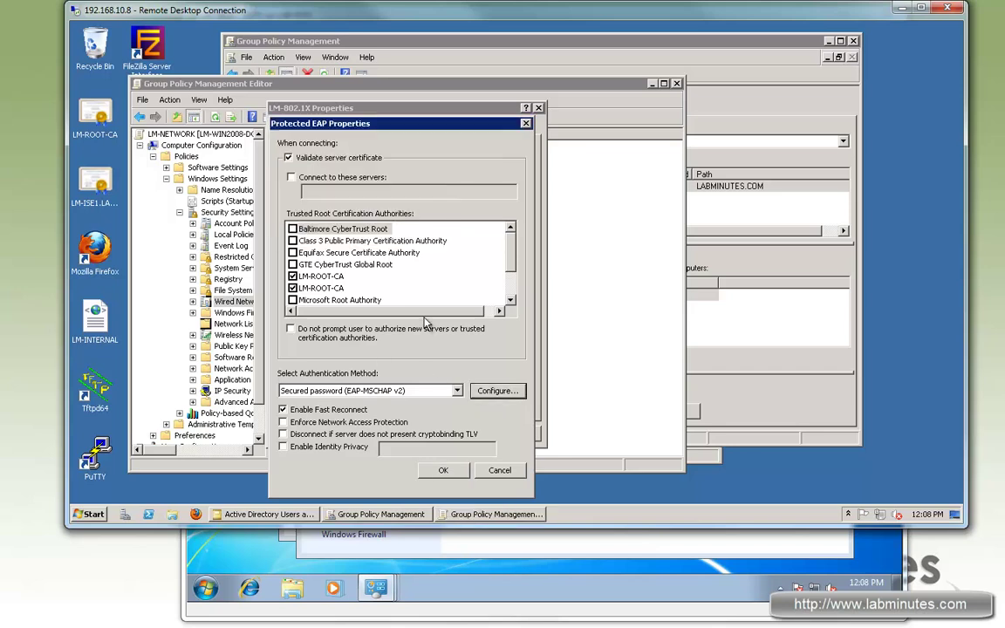
left_click(442, 469)
- Enable single sign-on in the advanced 802.1X settings and save LM-802.1X
left_click(503, 291)
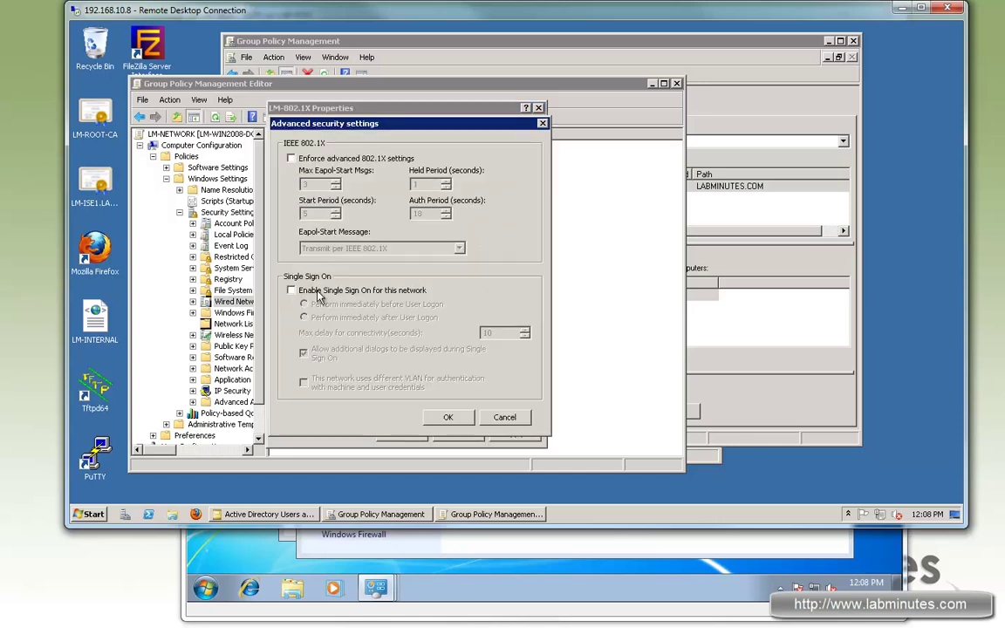
left_click(292, 290)
left_click(447, 418)
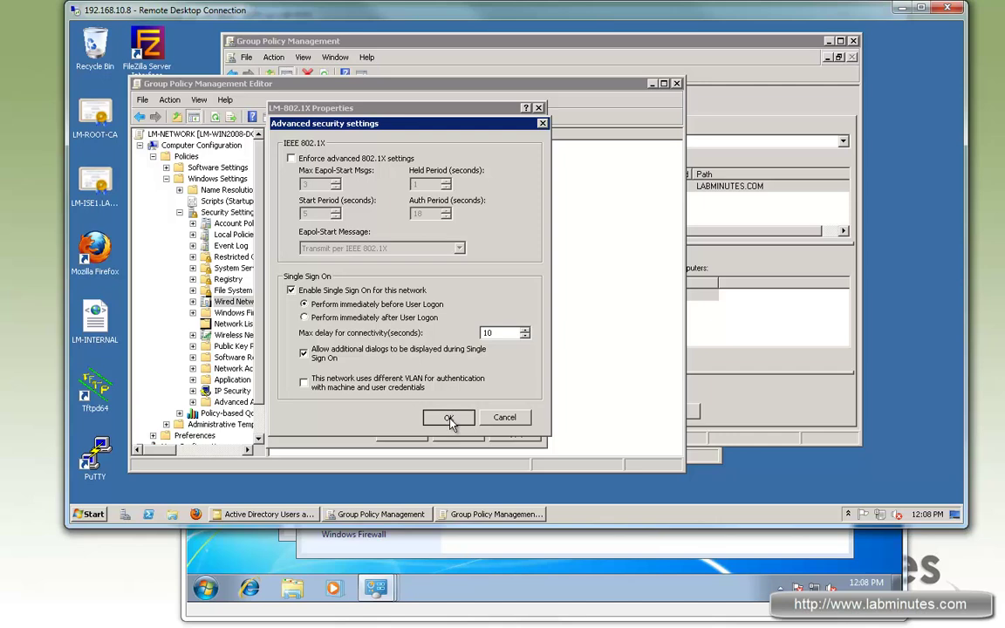
left_click(448, 418)
left_click(401, 432)
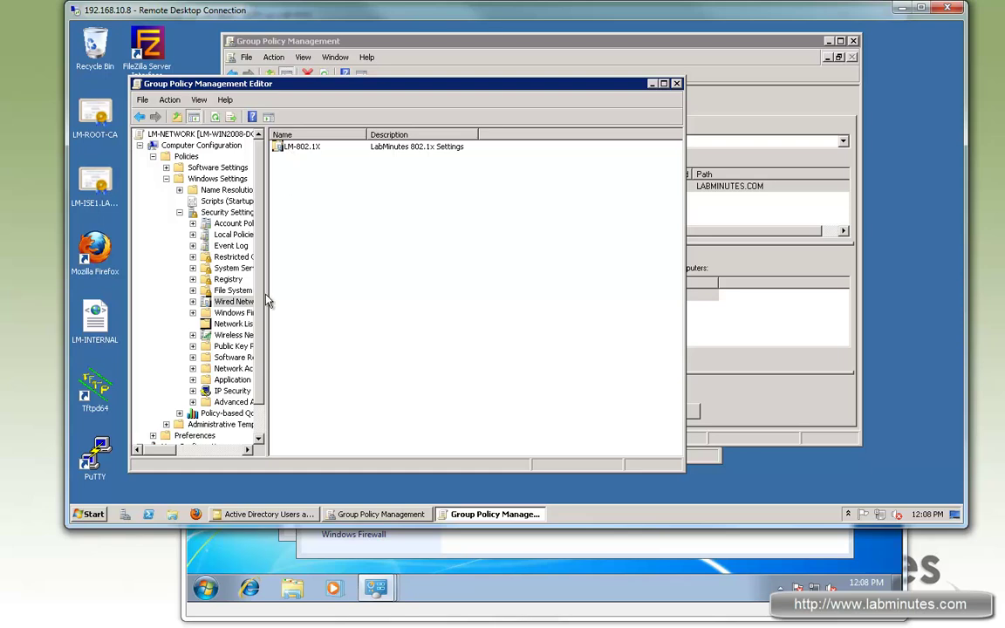
- Start a Vista wireless policy named LM-WIRELESS with description 'LabMinutes Wireless Settings'
right_click(232, 337)
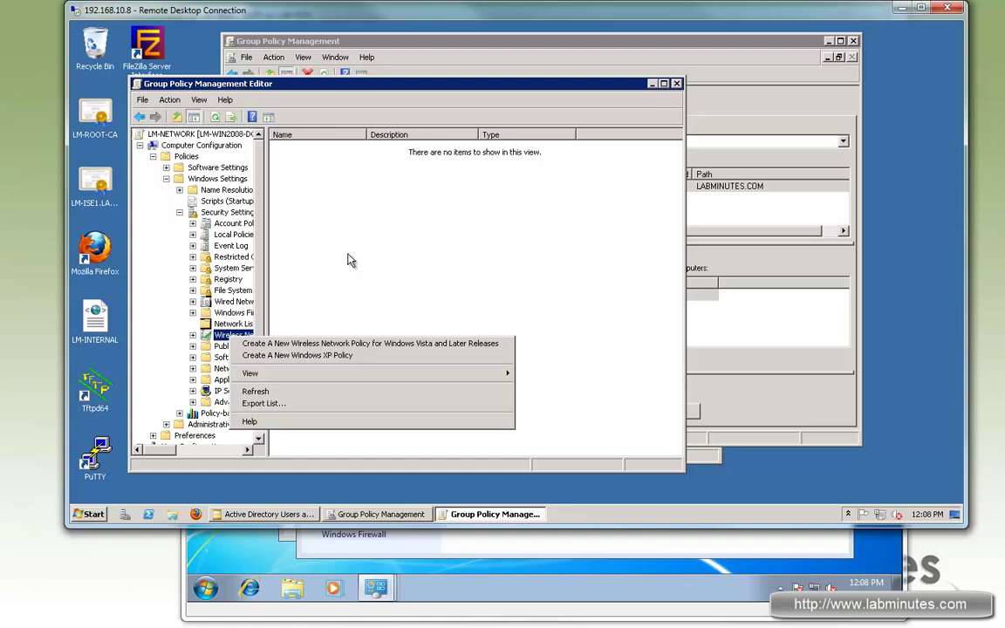
left_click(332, 228)
right_click(321, 206)
left_click(344, 212)
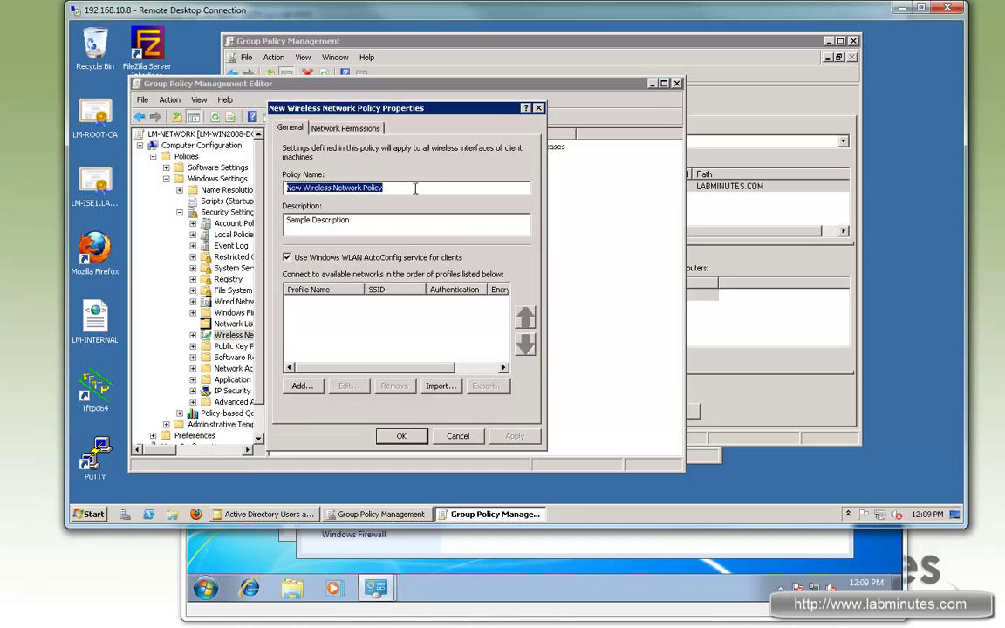
type("LM")
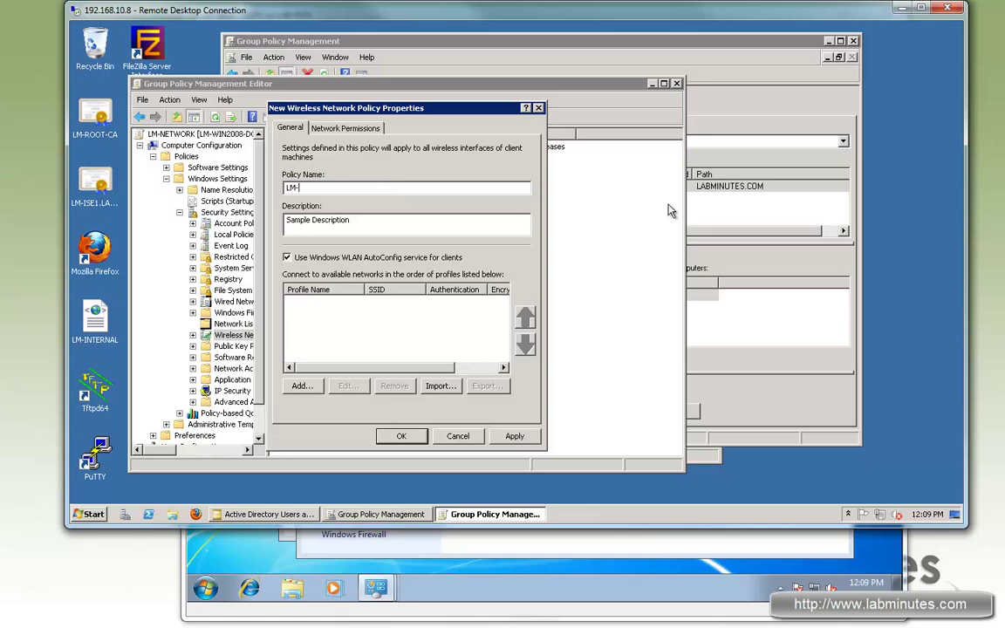
type("-WIRELESS")
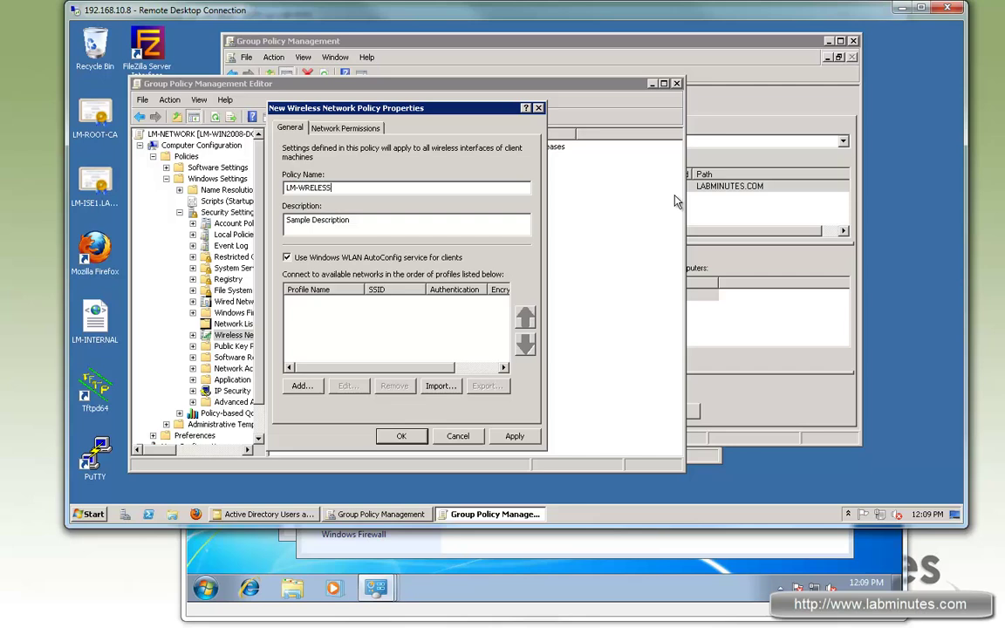
type("I")
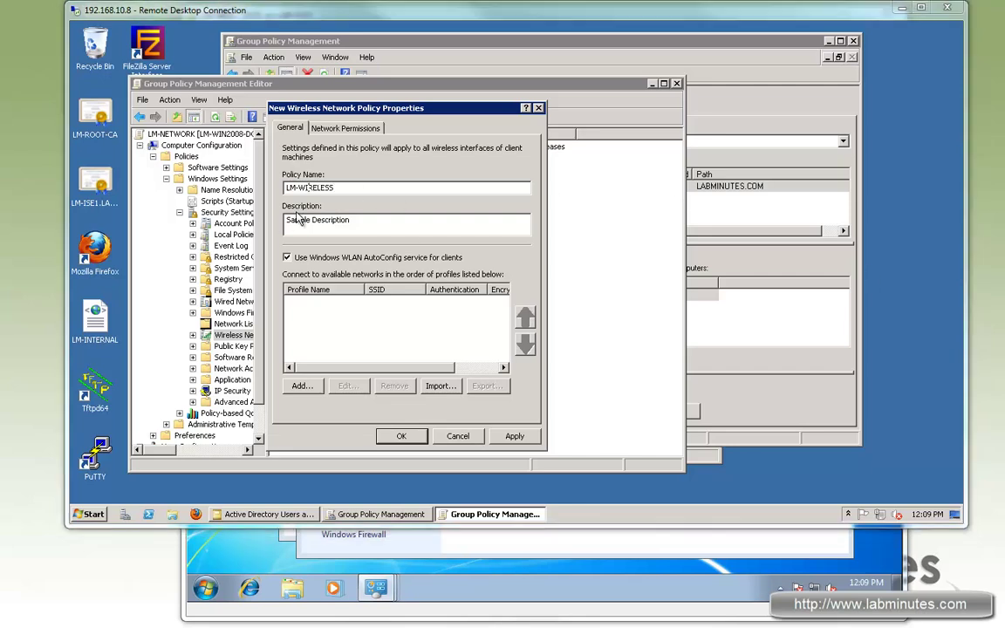
key("Tab")
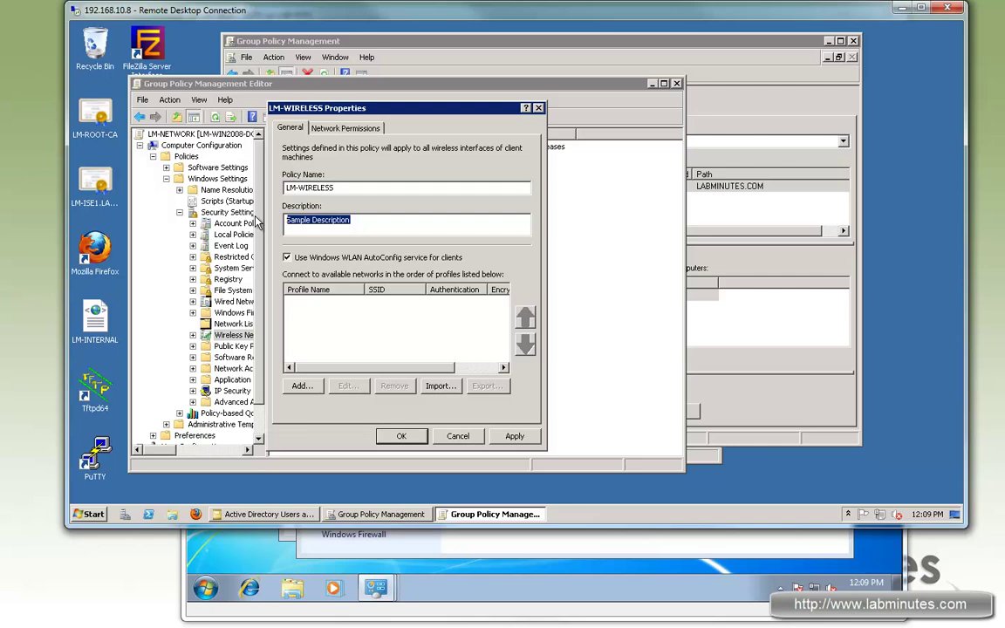
type("LabMinutes")
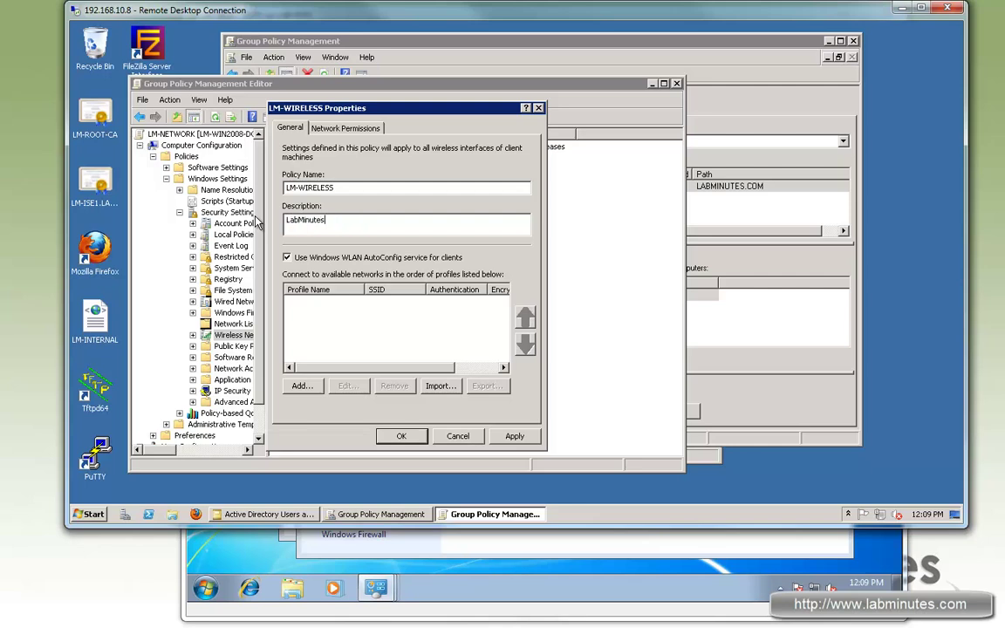
type(" Wireless Settings")
- Add infrastructure profile LM-INTERNAL and put LM-INTERNAL into its SSID list
left_click(303, 388)
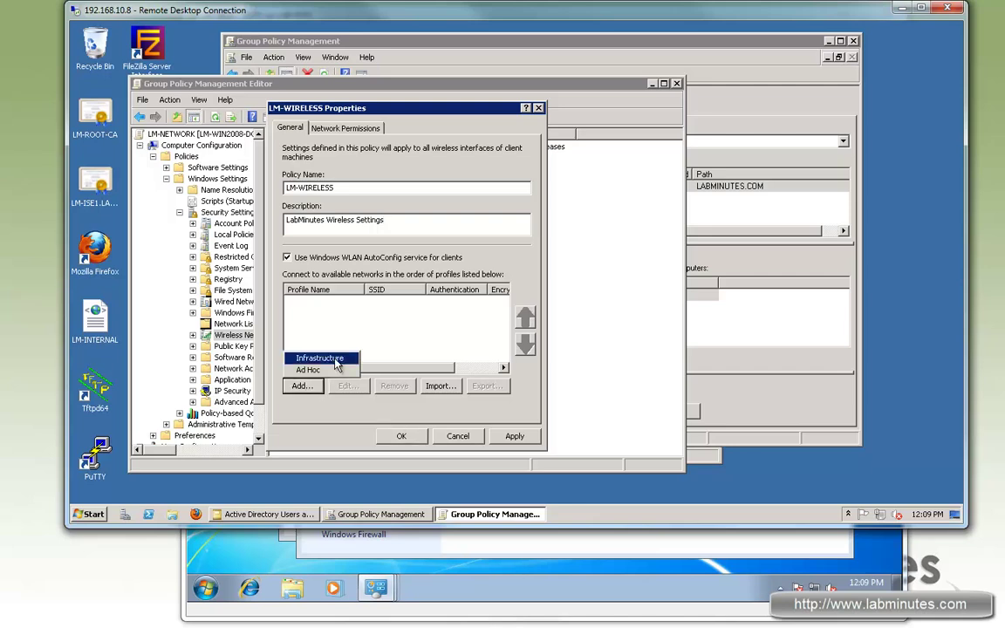
left_click(319, 358)
left_click_drag(415, 129, 439, 124)
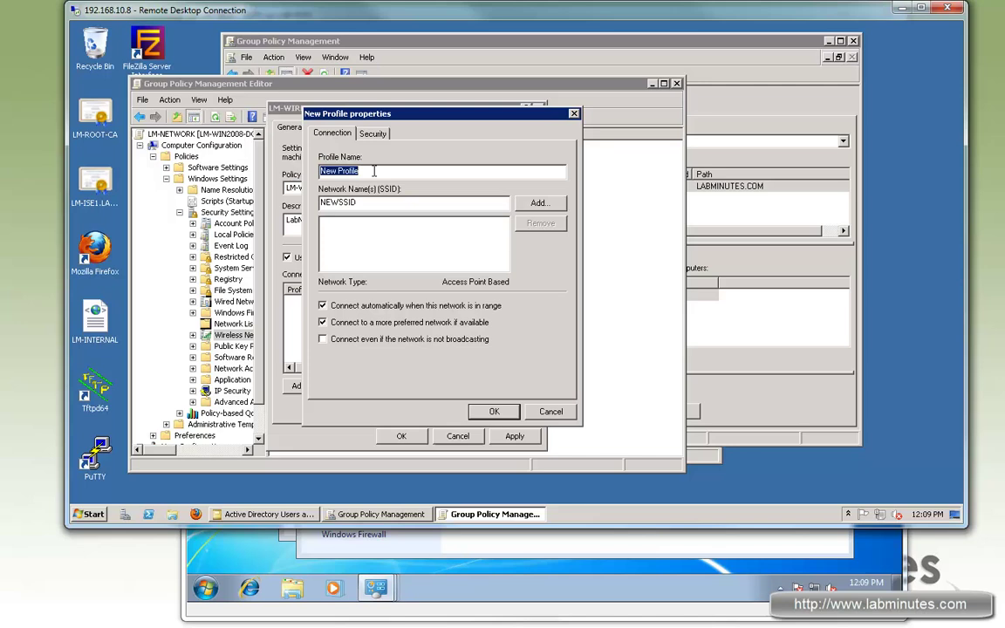
left_click(452, 171)
double_click(453, 171)
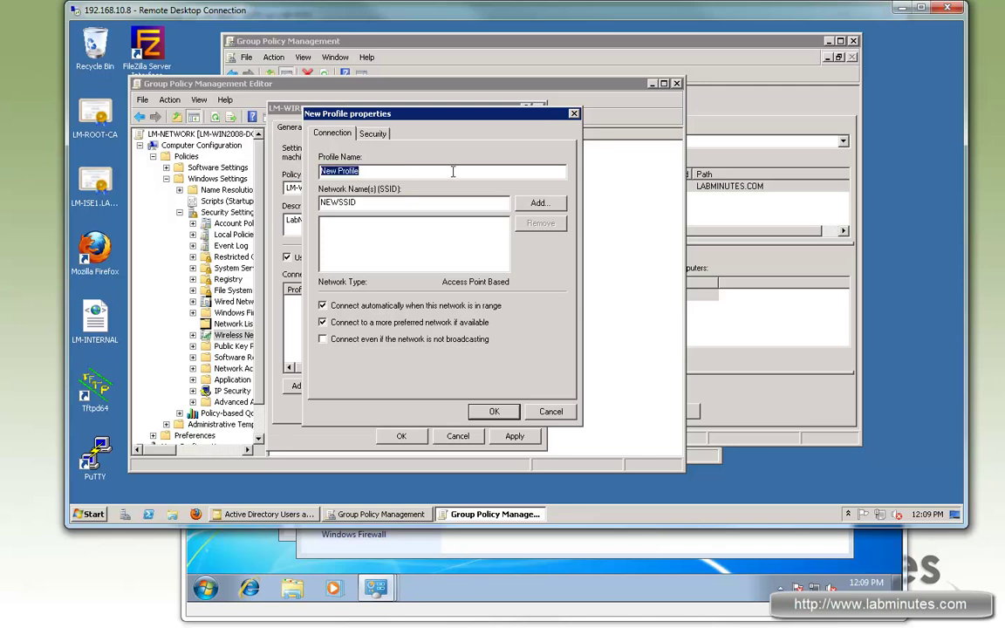
type("LM-INTERNAL")
left_click_drag(373, 171, 319, 171)
key("ctrl+c")
key("Tab")
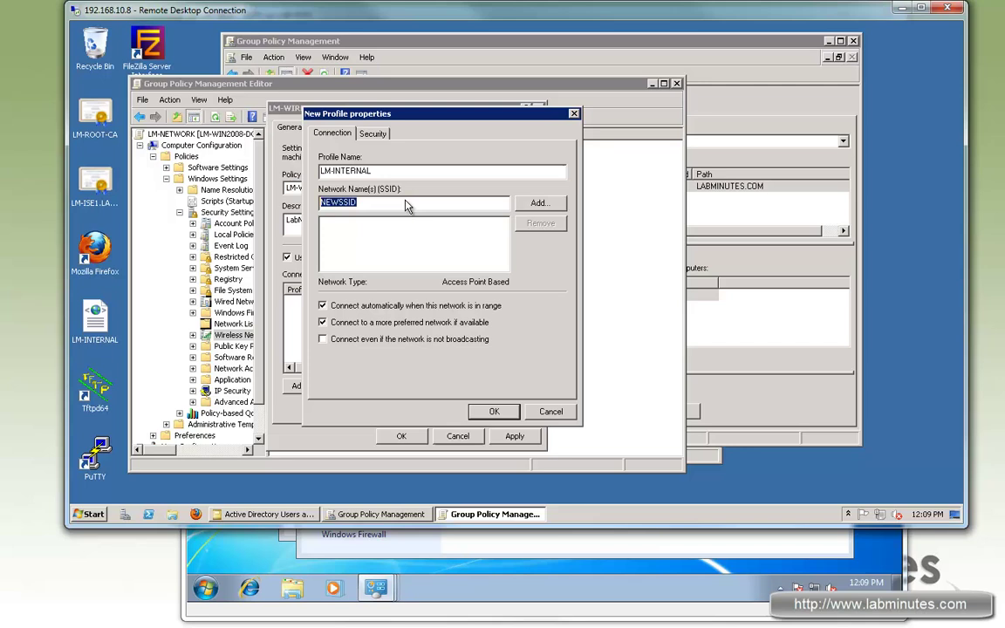
key("ctrl+v")
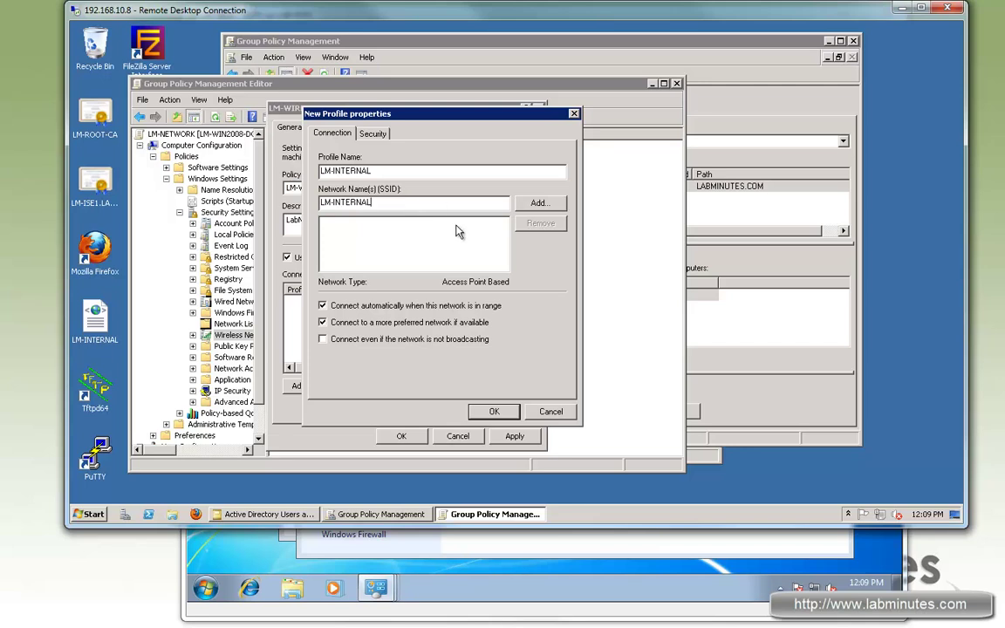
left_click(538, 204)
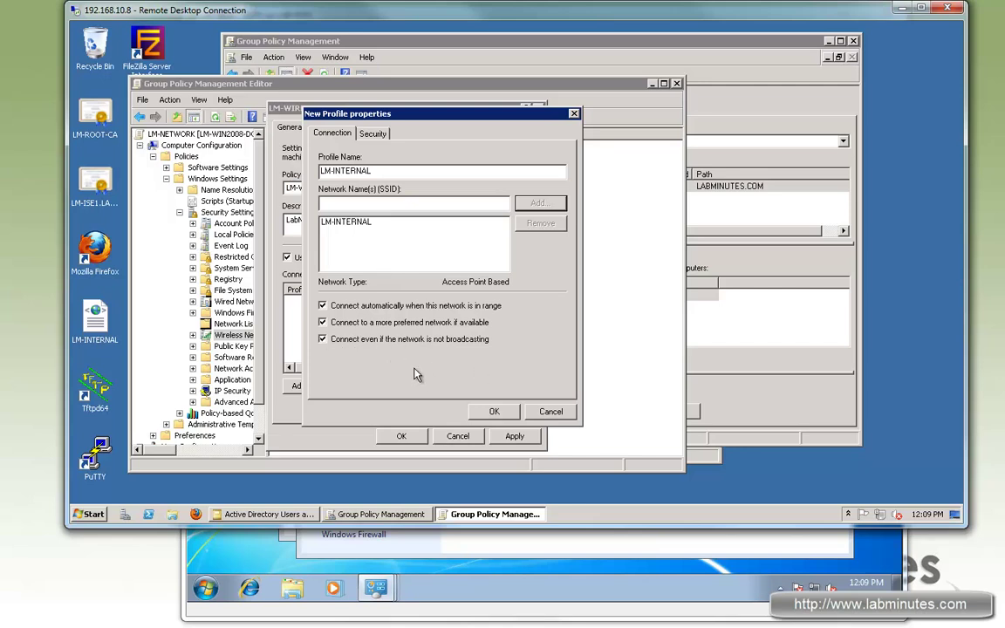
- Make the profile's PEAP settings trust both LM-ROOT-CA certificate entries
left_click(375, 134)
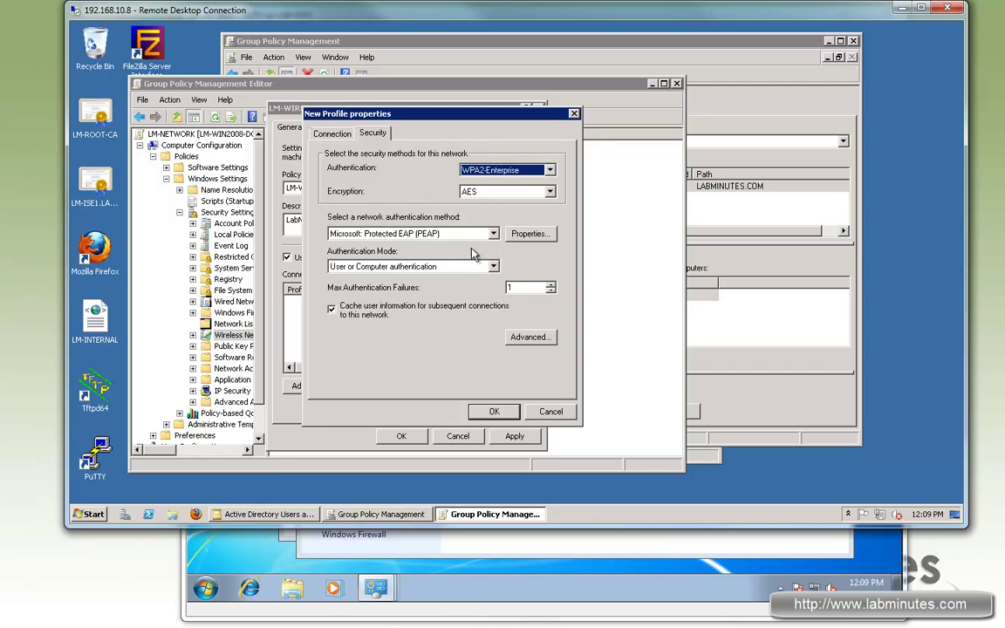
left_click(540, 234)
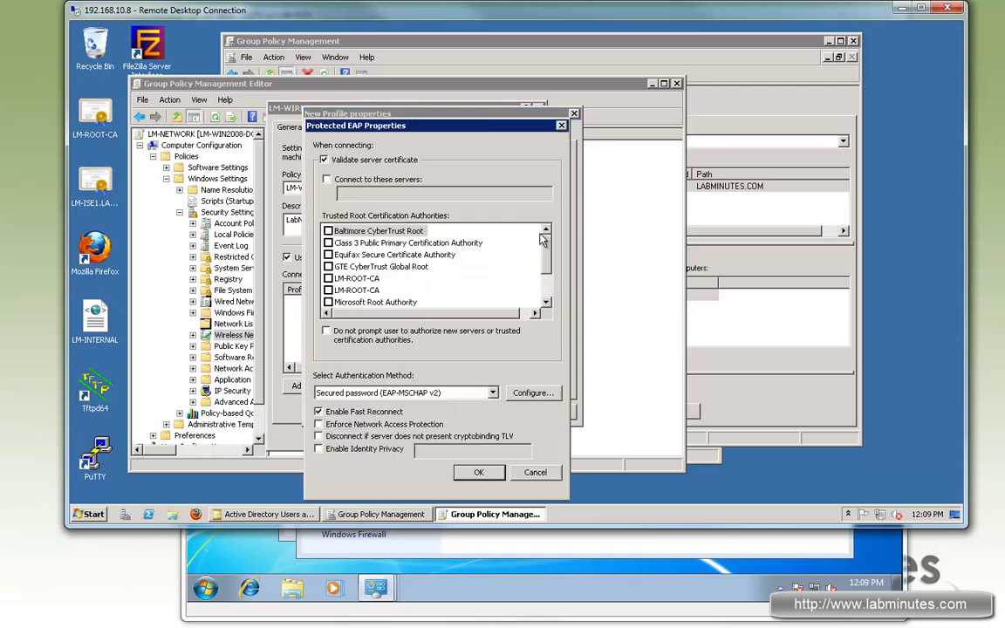
left_click(328, 278)
left_click(328, 290)
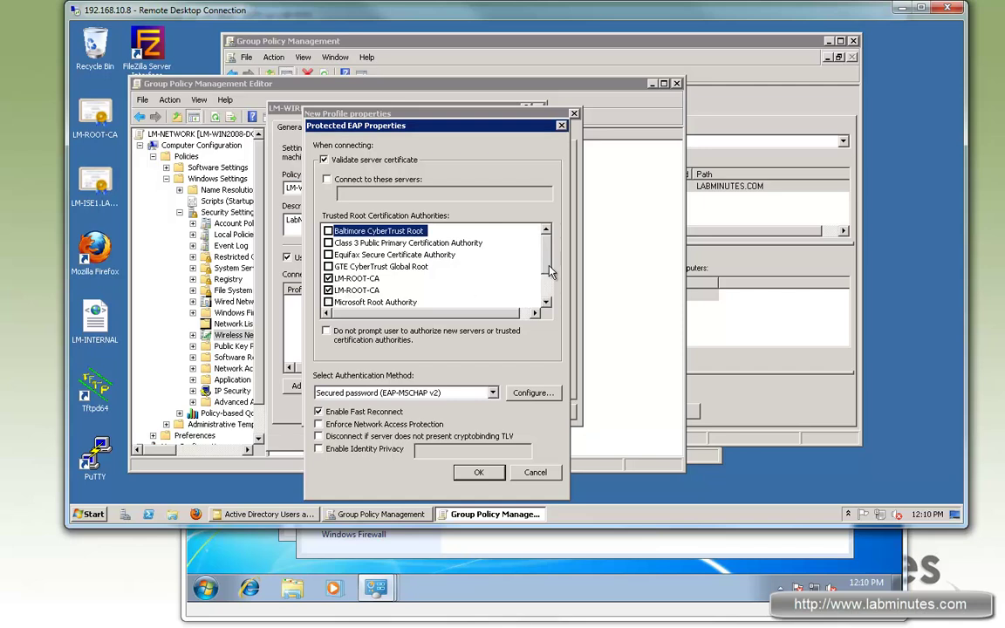
scroll(548, 292, "down", 2)
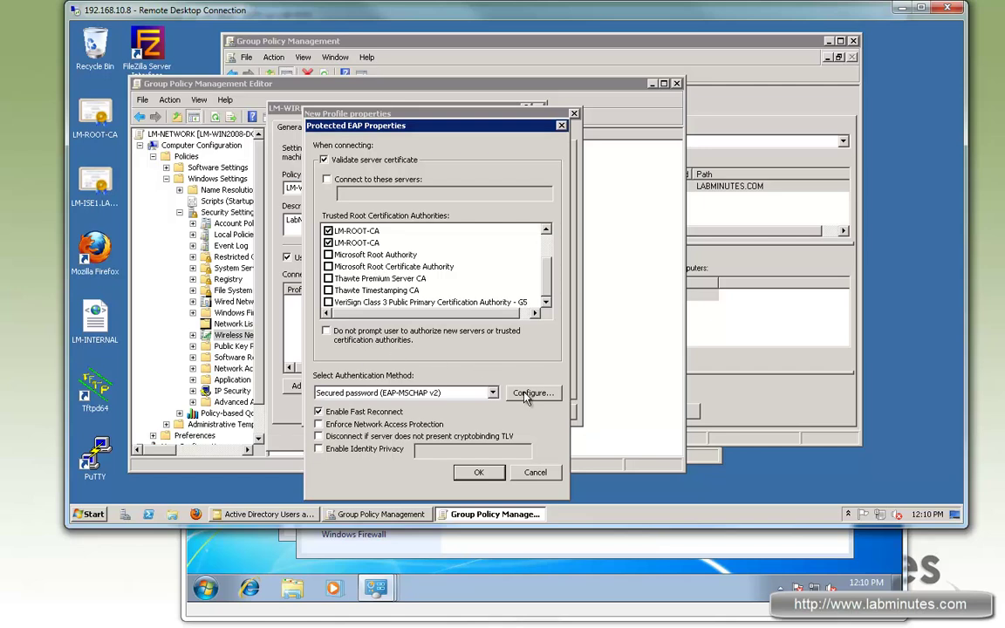
left_click(529, 393)
left_click(381, 232)
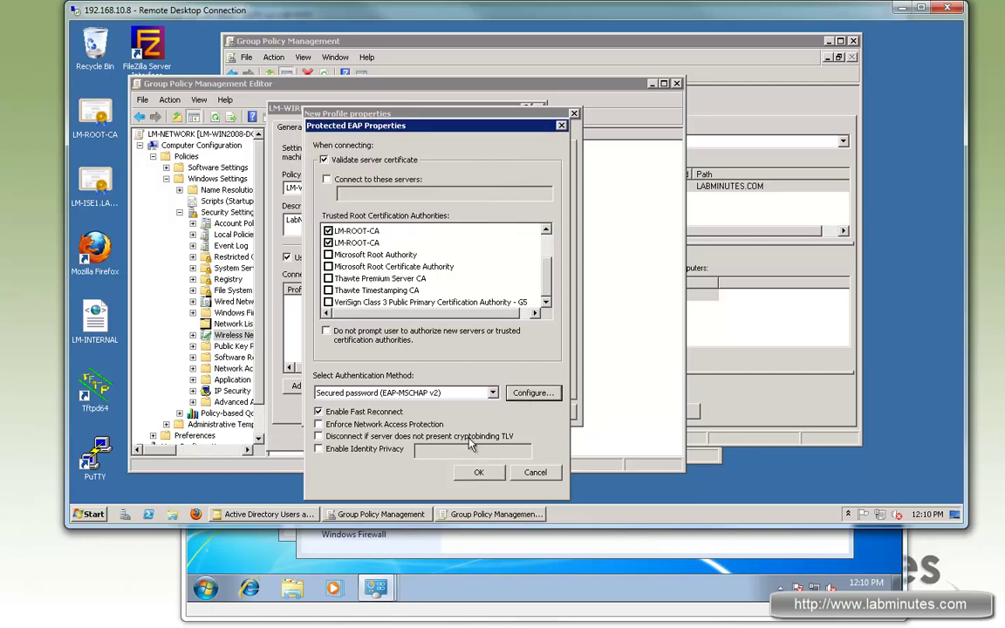
left_click(477, 472)
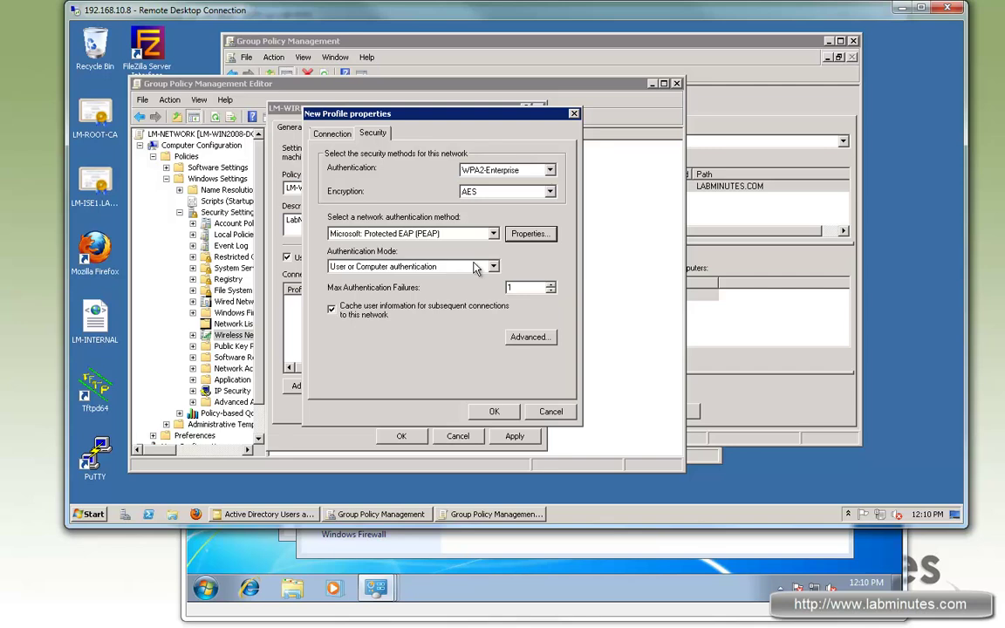
- Enable single sign-on in advanced security and save the LM-INTERNAL profile
left_click(529, 337)
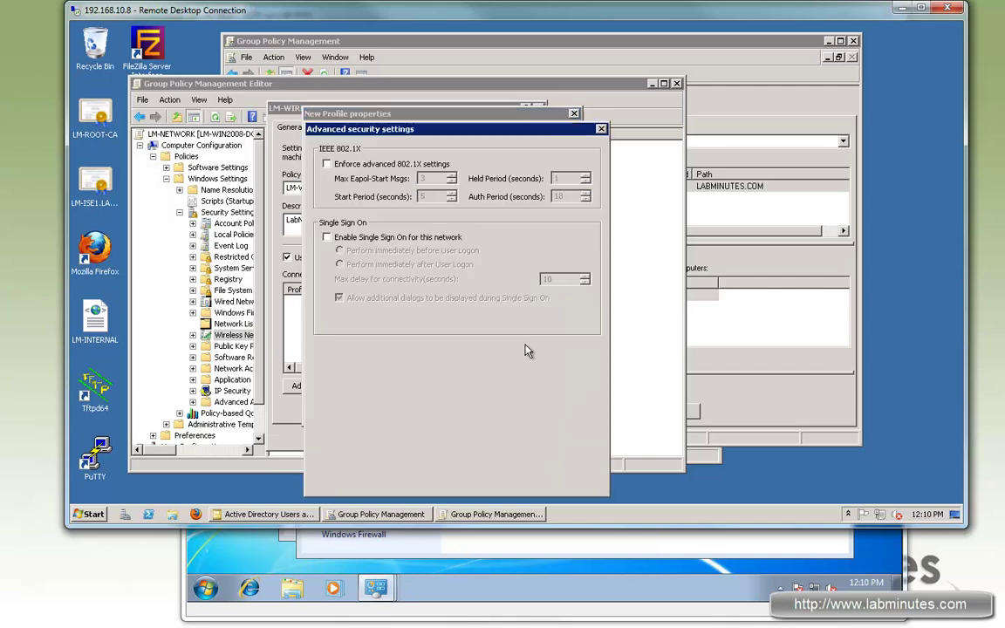
left_click(349, 239)
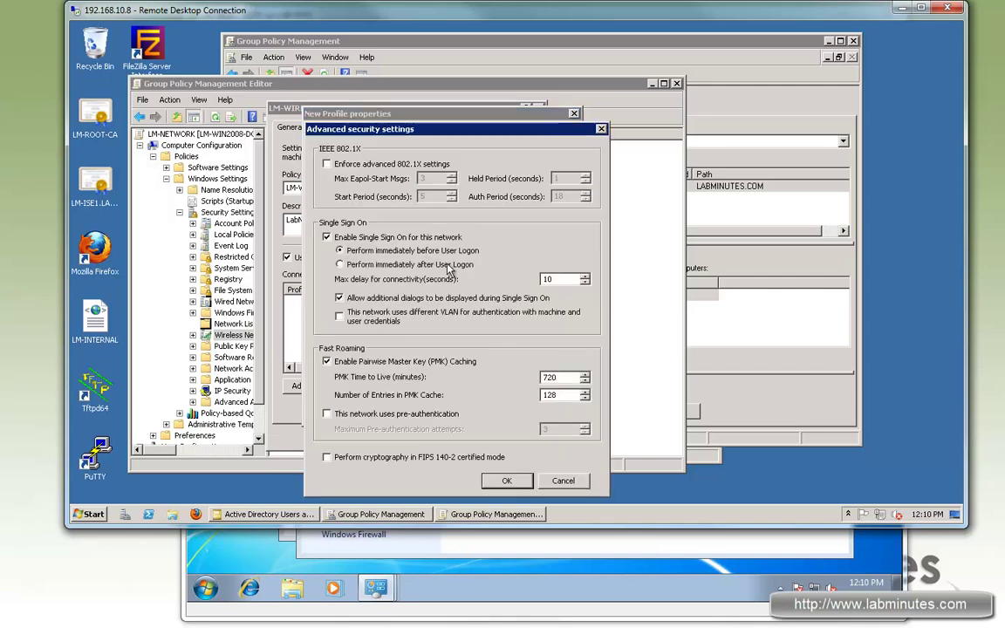
left_click(511, 484)
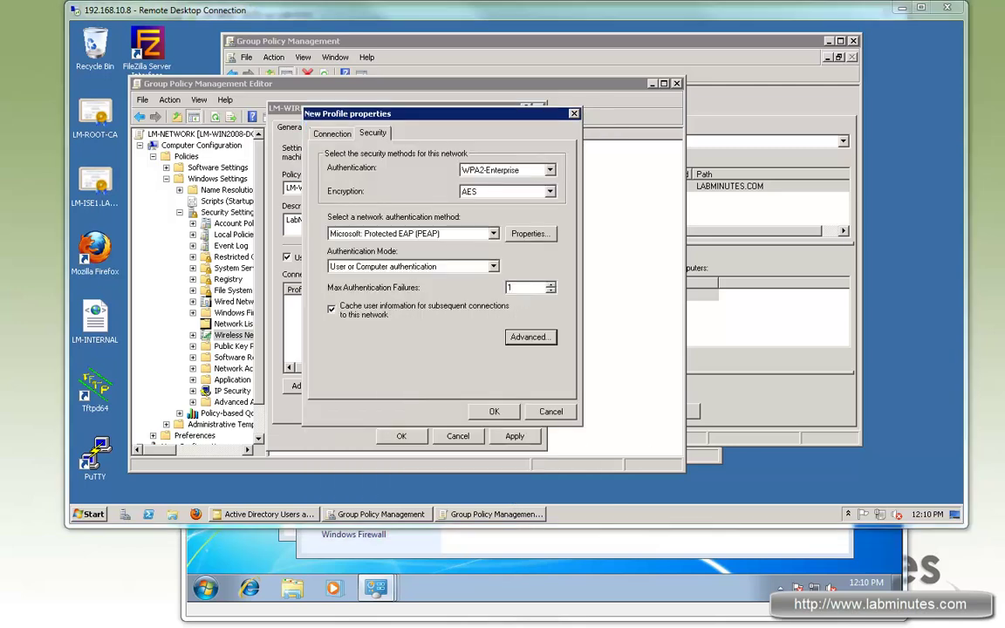
left_click(502, 411)
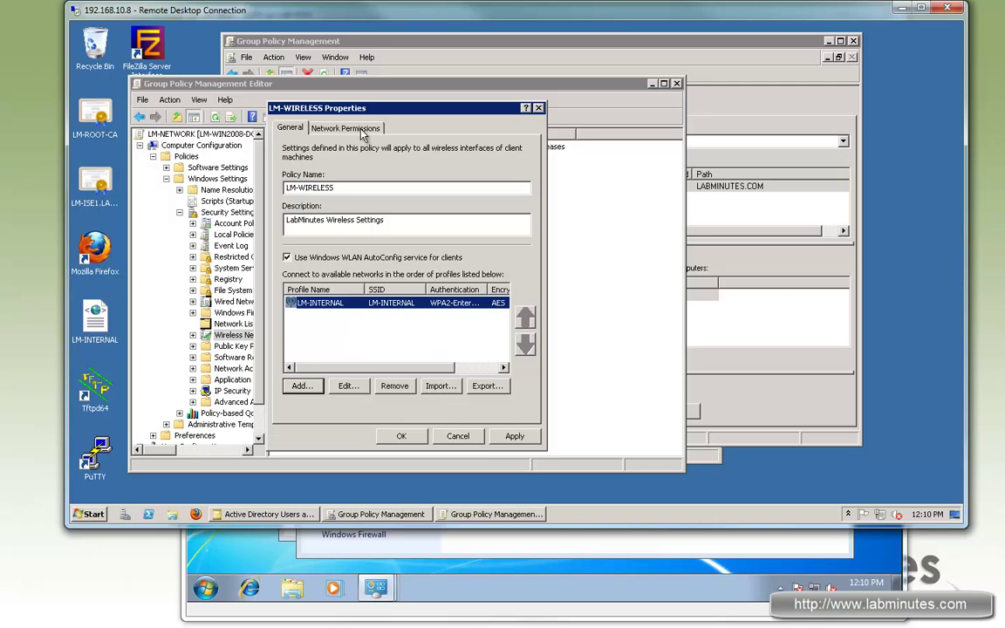
- Review LM-WIRELESS network permissions, then apply and save the policy
left_click(311, 128)
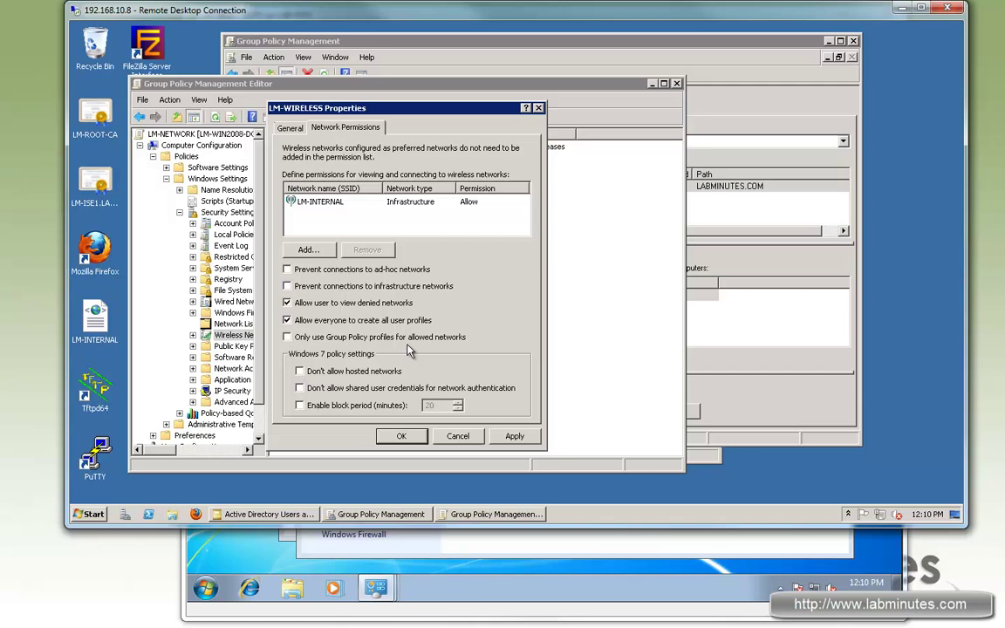
left_click(291, 125)
left_click(515, 436)
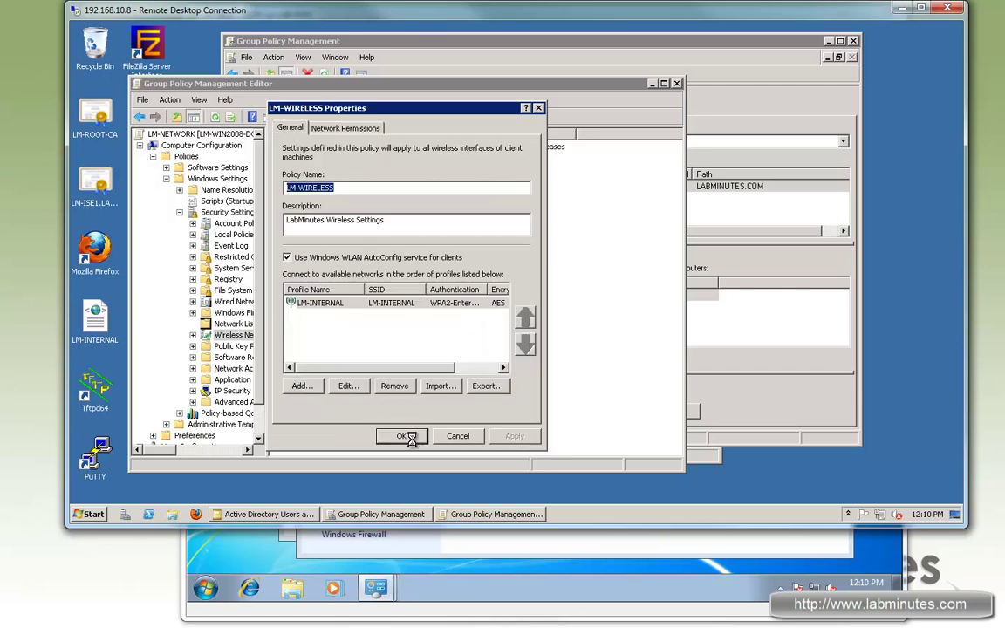
left_click(402, 436)
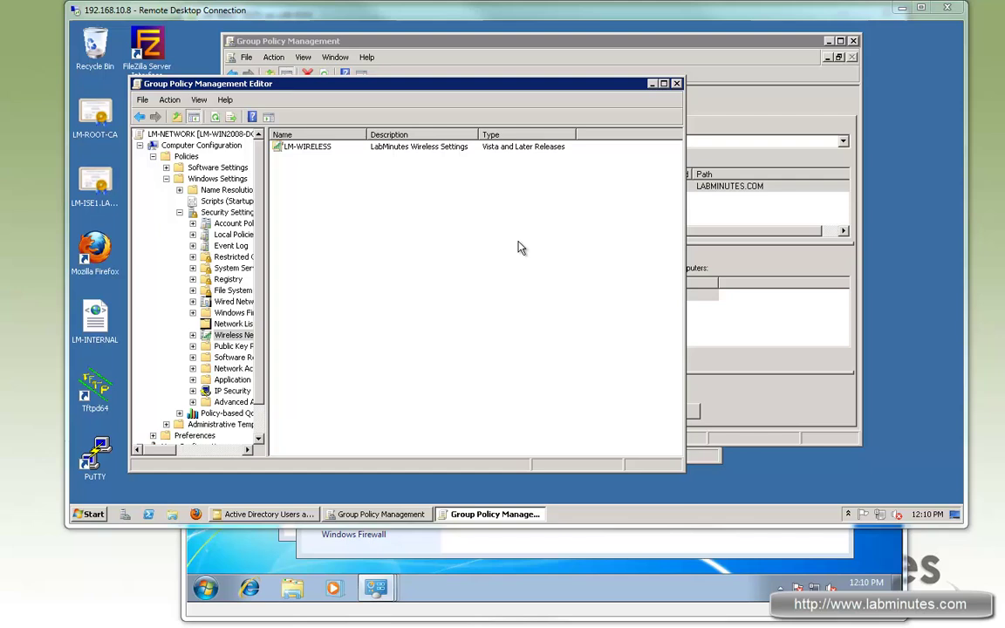
- Return to LM-NETWORK's Scope view, showing the LABMINUTES.COM link and Authenticated Users security filtering
left_click_drag(482, 42, 494, 39)
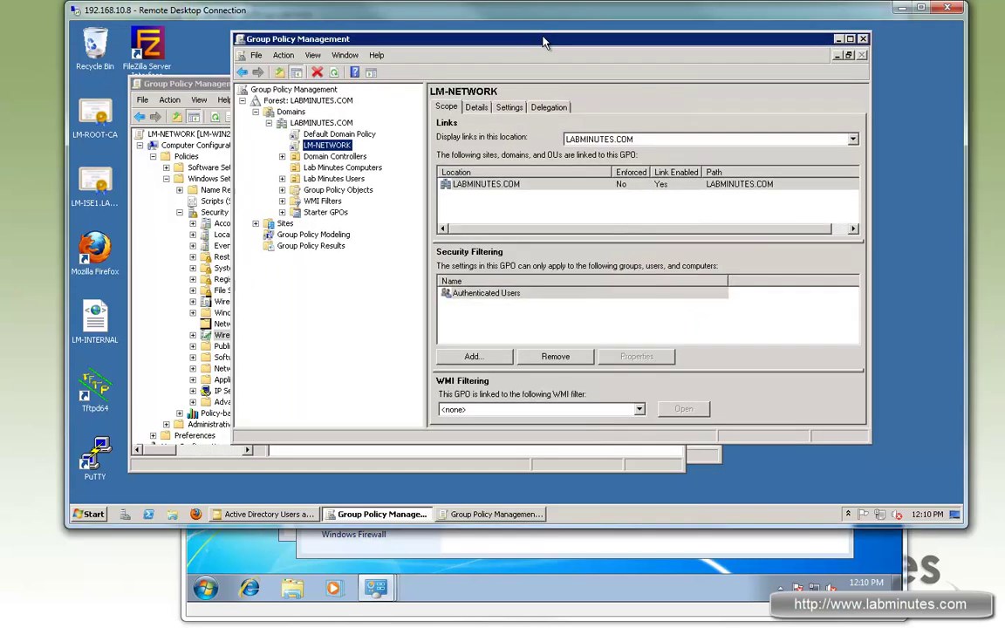
left_click(527, 307)
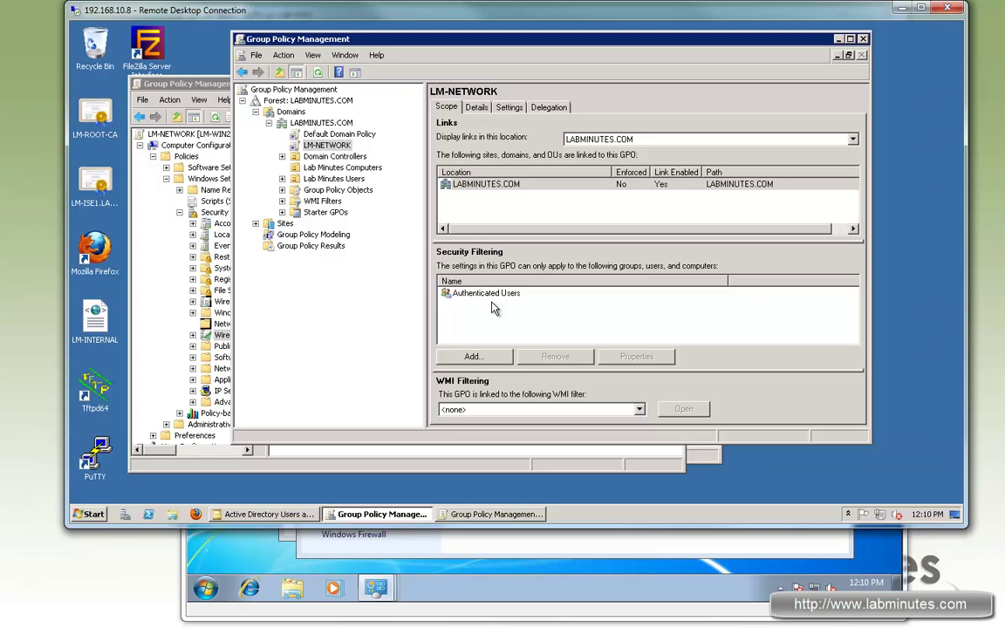
left_click(527, 295)
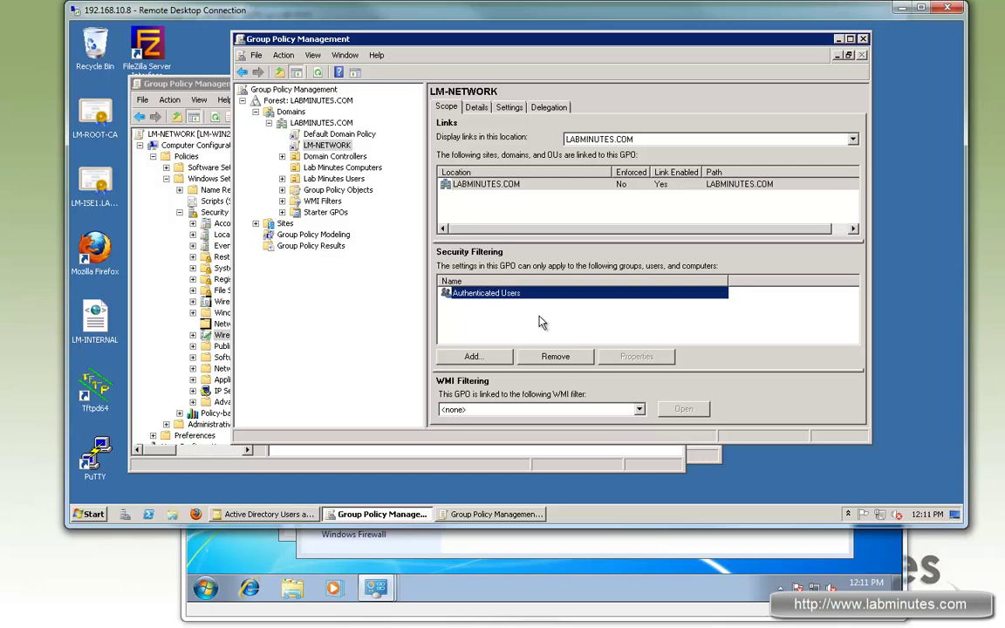
left_click(222, 85)
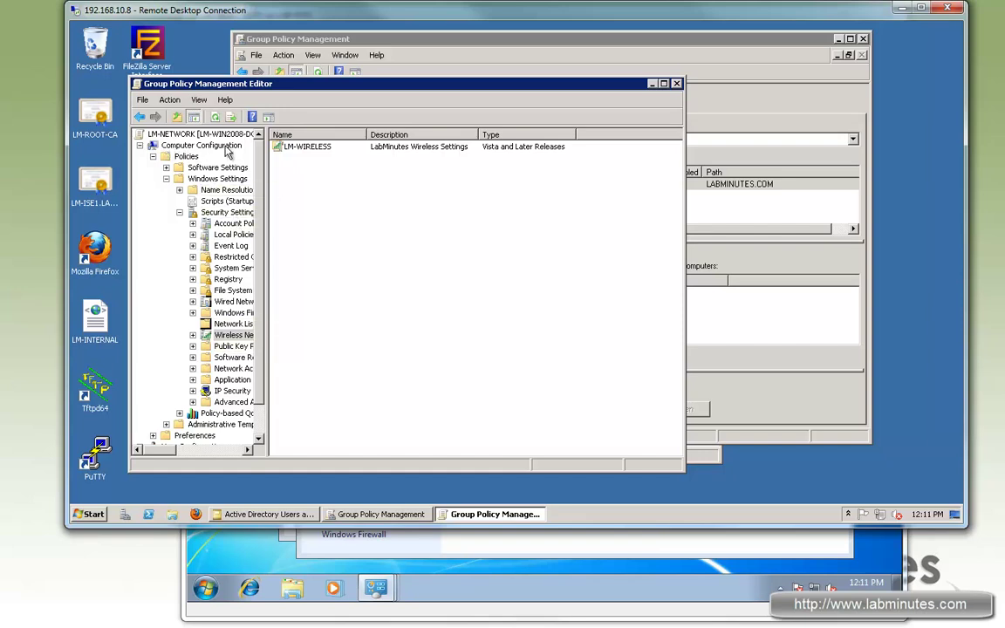
left_click_drag(257, 193, 257, 203)
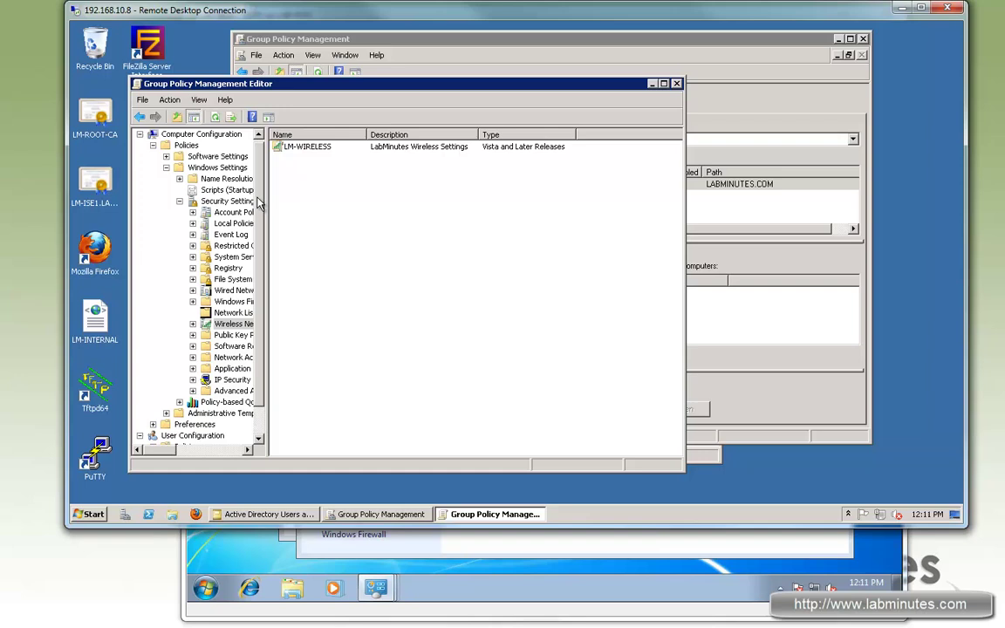
scroll(209, 429, "down", 1)
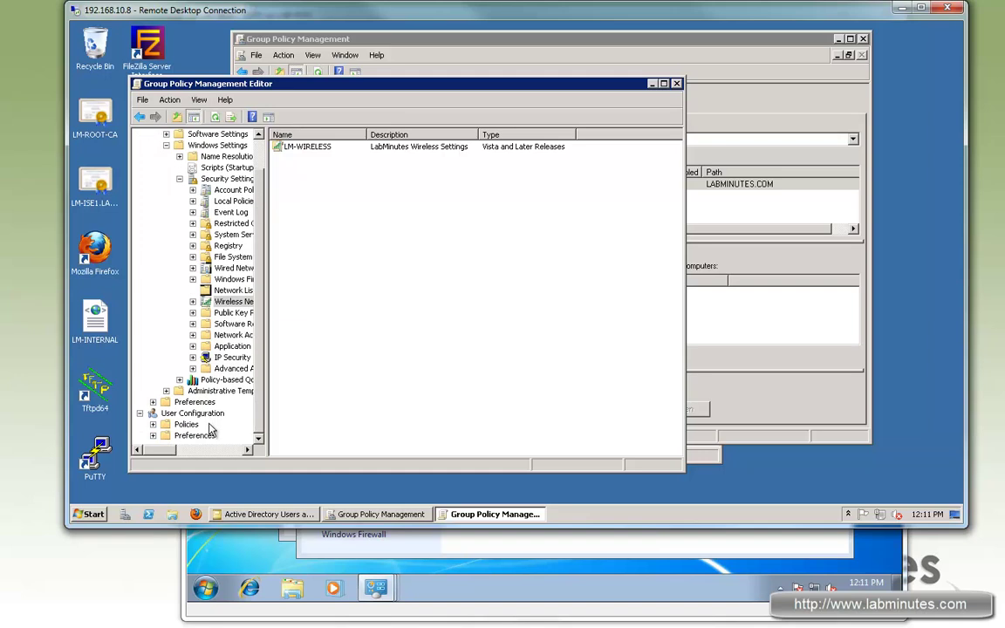
left_click(590, 54)
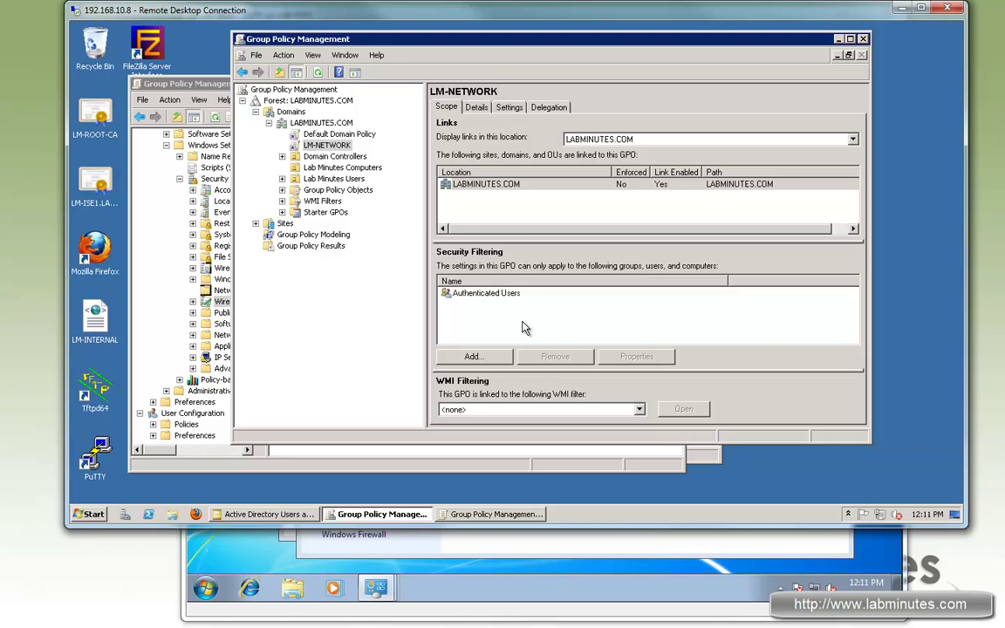
- Remove Authenticated Users from LM-NETWORK's security filtering
left_click(503, 294)
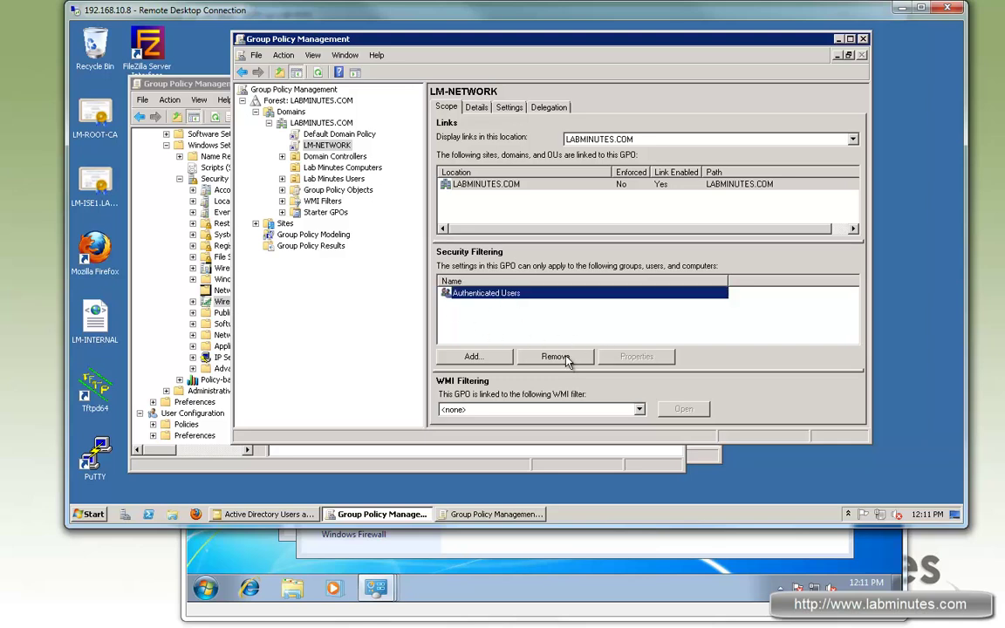
left_click(565, 358)
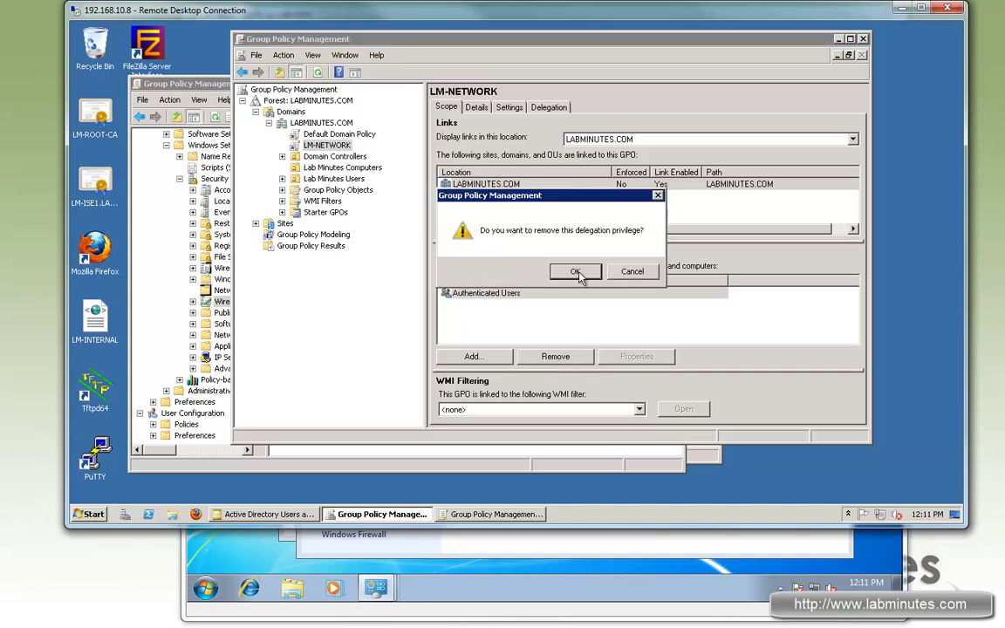
key("Return")
- Add the Wireless Computer group to LM-NETWORK's security filtering by searching 'wireless'
left_click(471, 356)
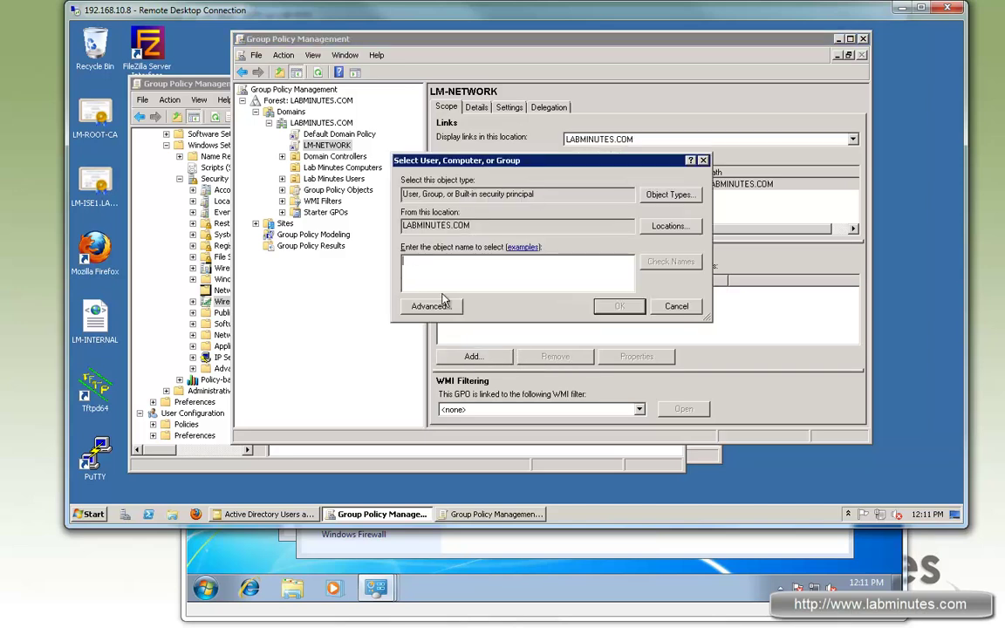
type("wireless")
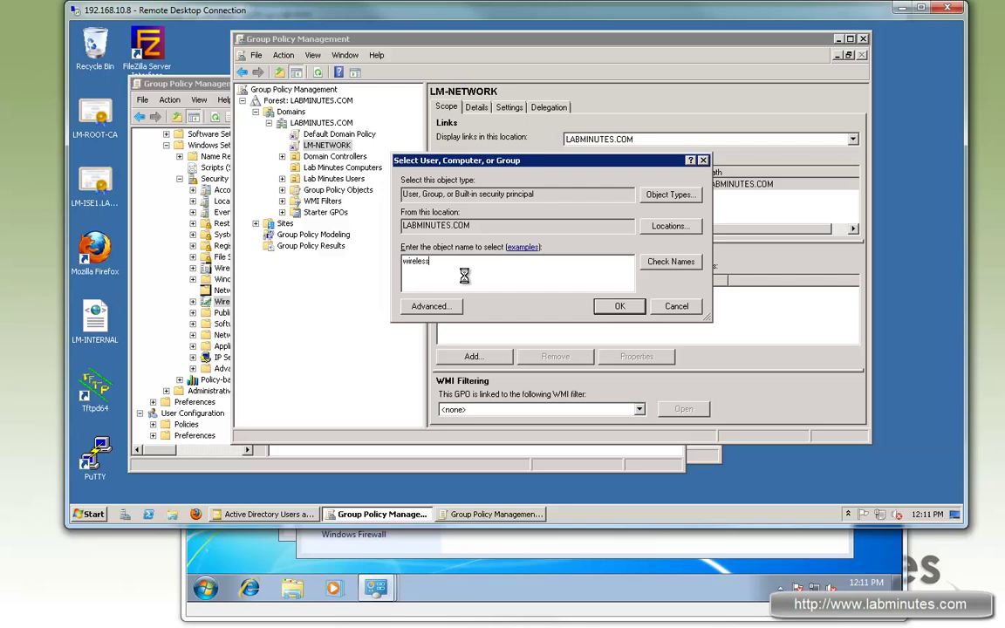
key("Return")
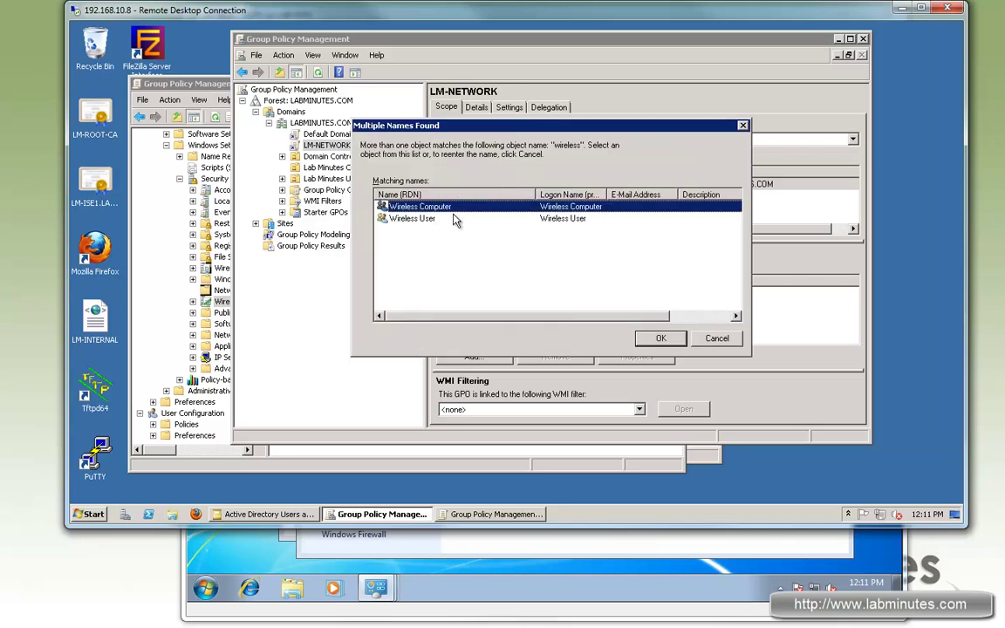
left_click(659, 338)
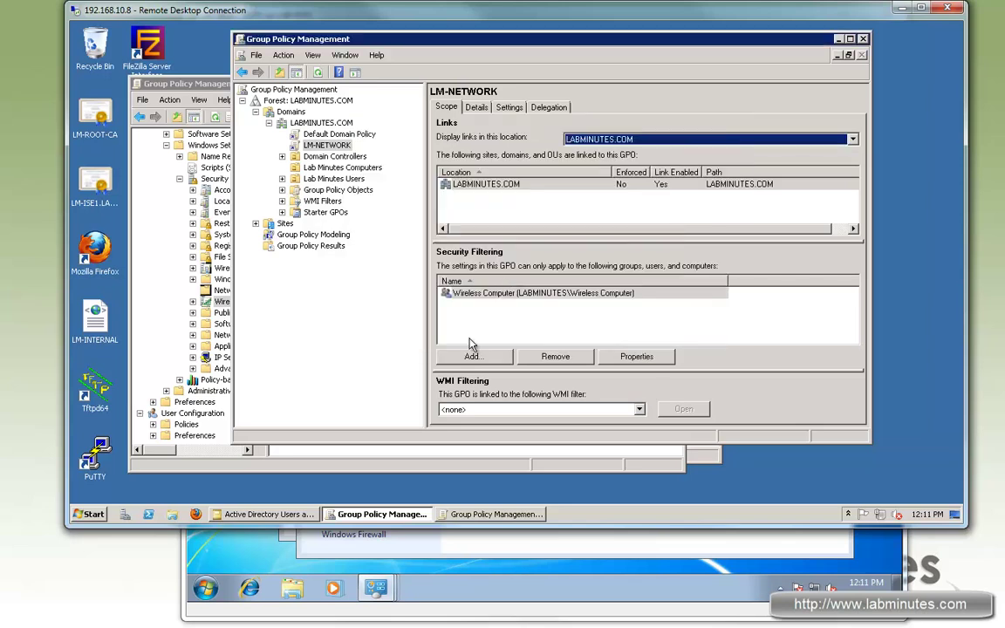
key("super")
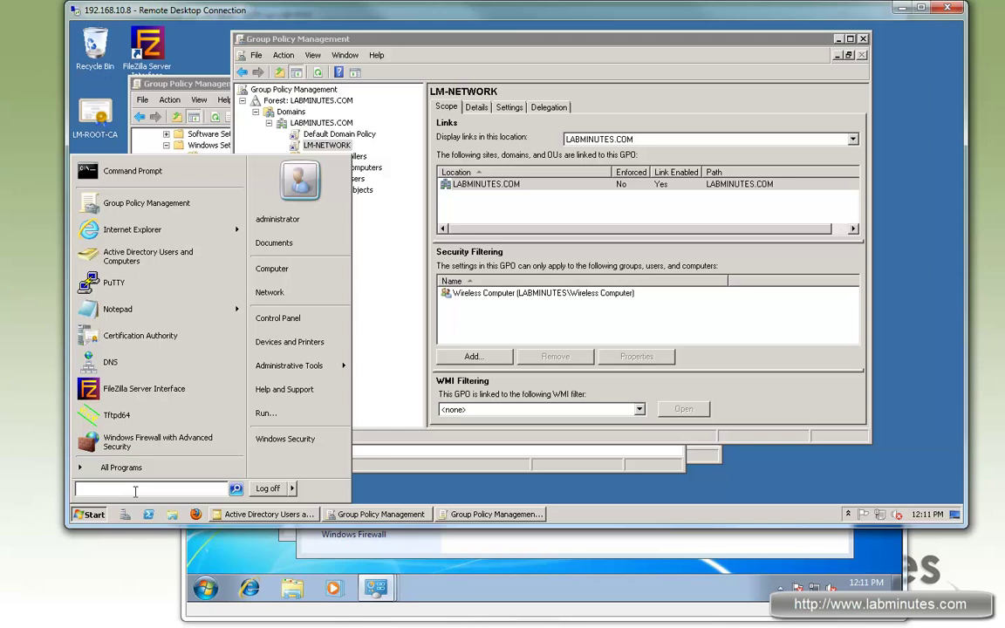
- Run gpupdate /force in a server cmd window, then bring the LM-WIN7-TEST1 VM console forward
type("cmd")
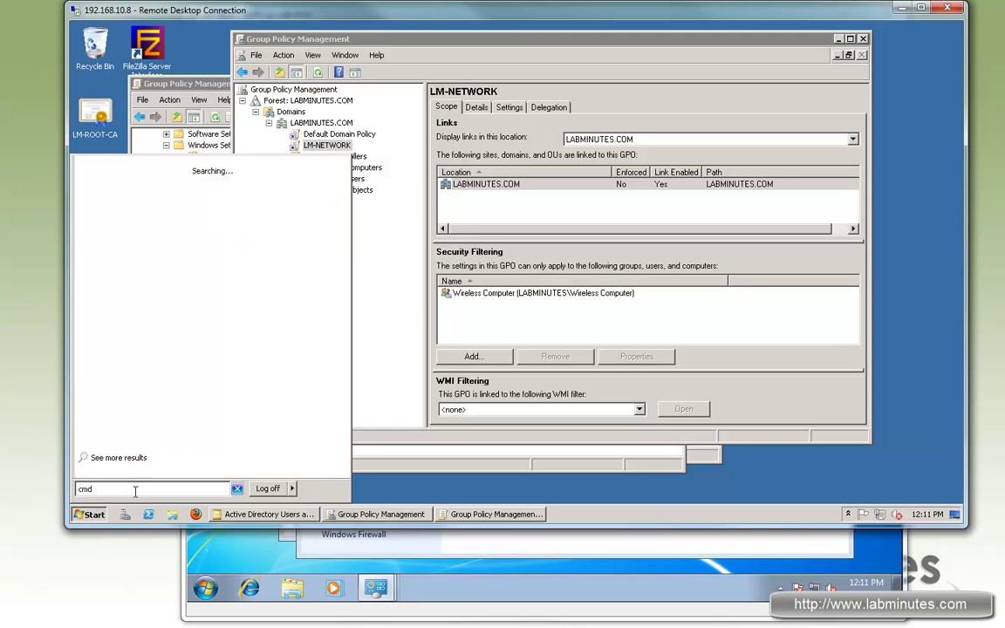
key("Return")
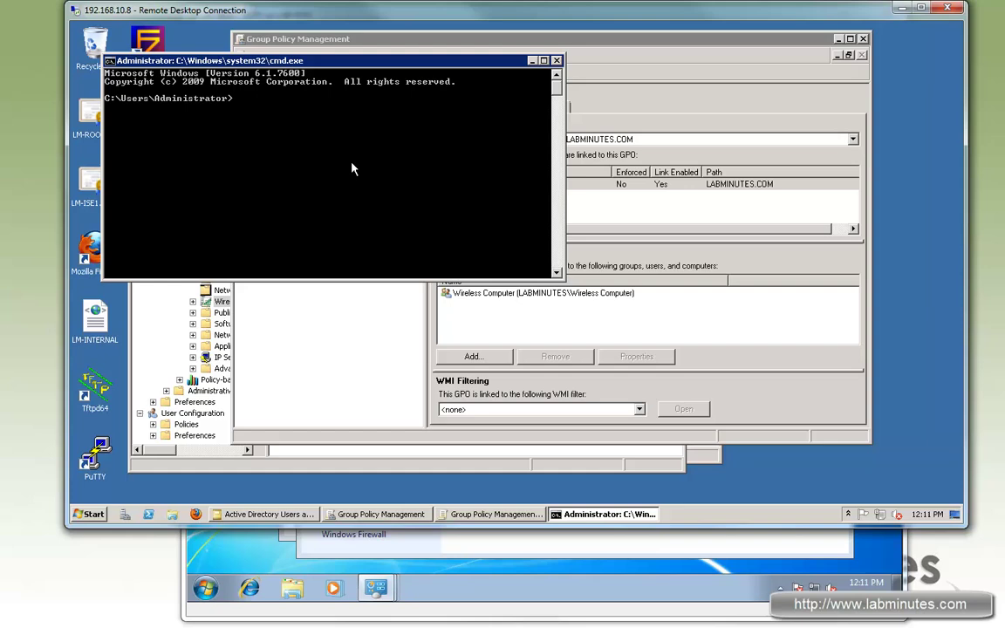
type("gpupdate /force")
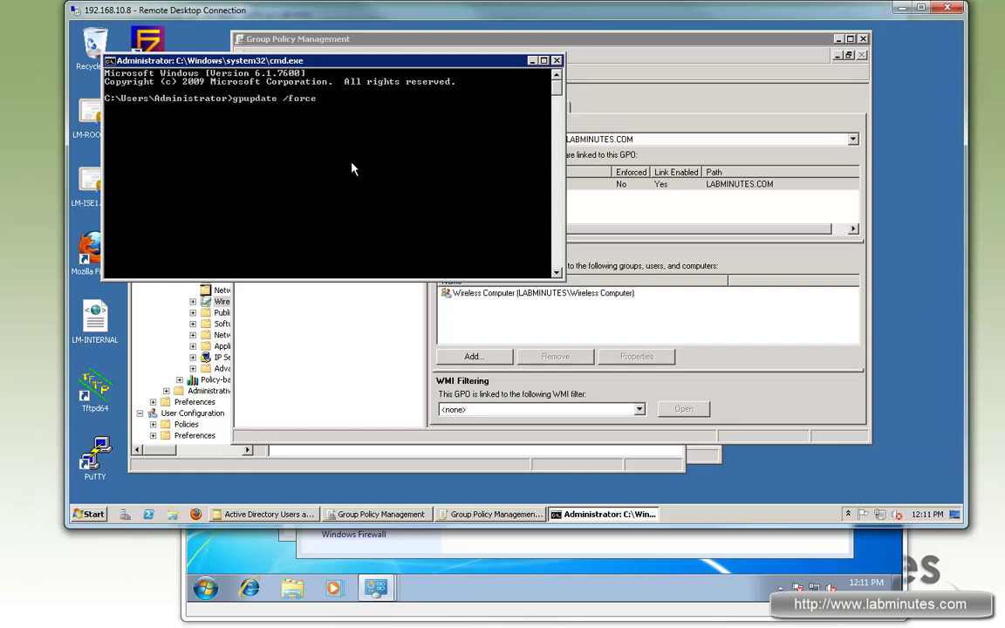
key("Return")
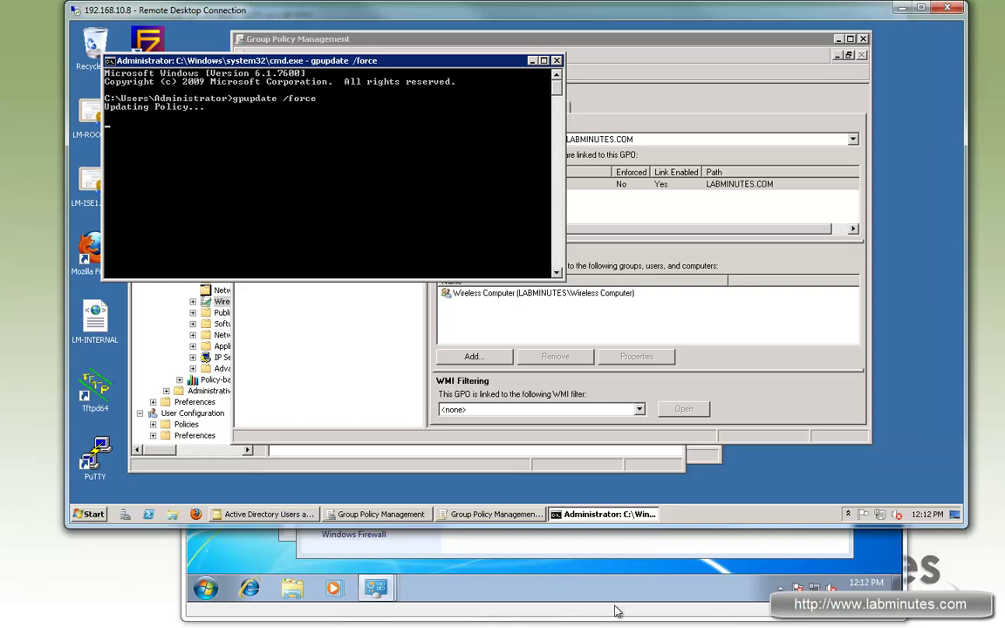
left_click(557, 550)
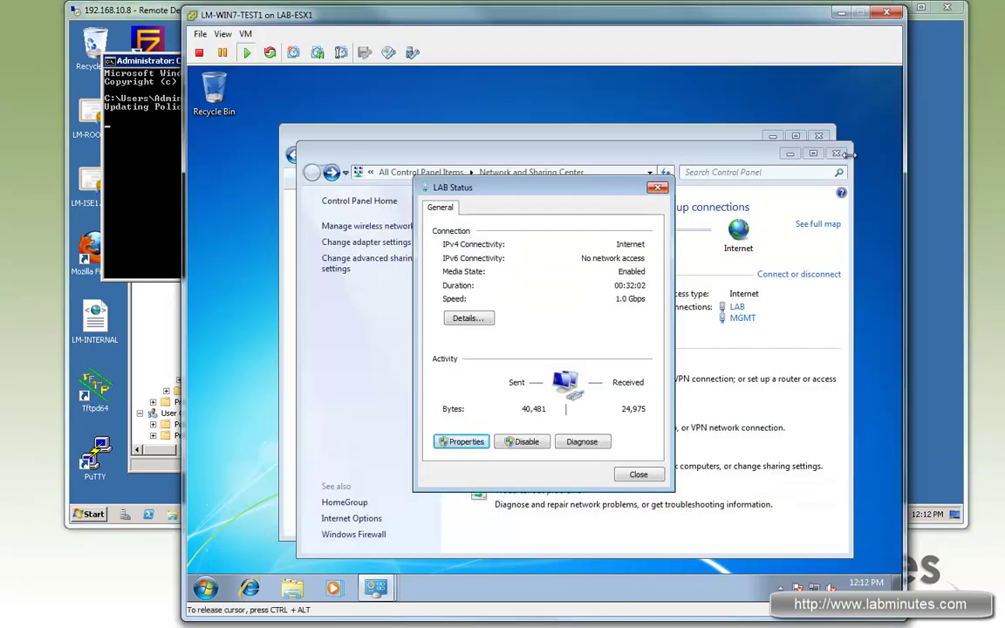
- Close LAB Status and Network and Sharing Center, then launch cmd from the Start search
left_click(661, 187)
key("alt+F4")
key("super")
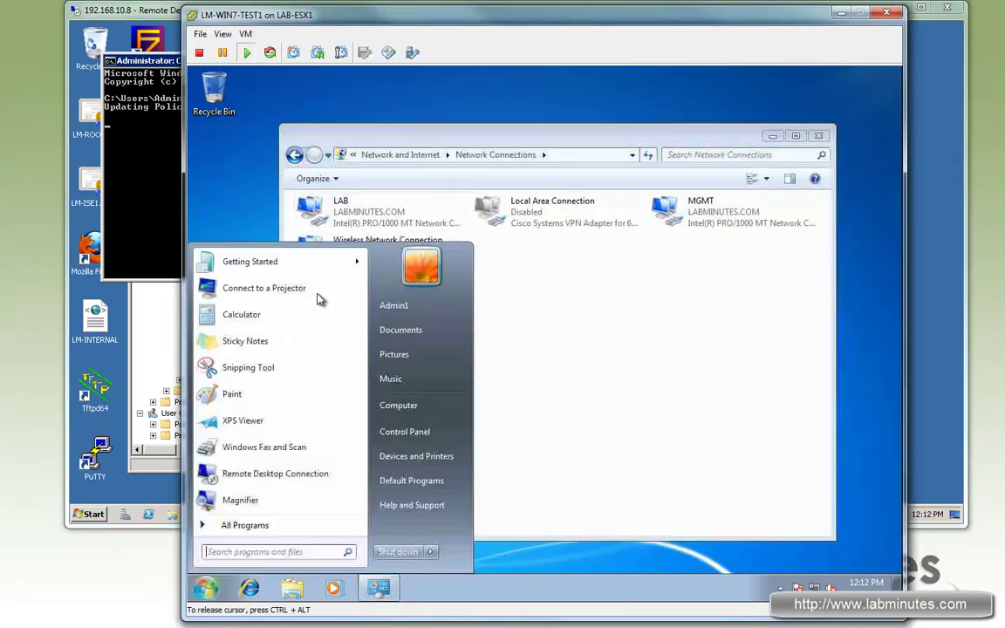
left_click(278, 551)
type("cmd")
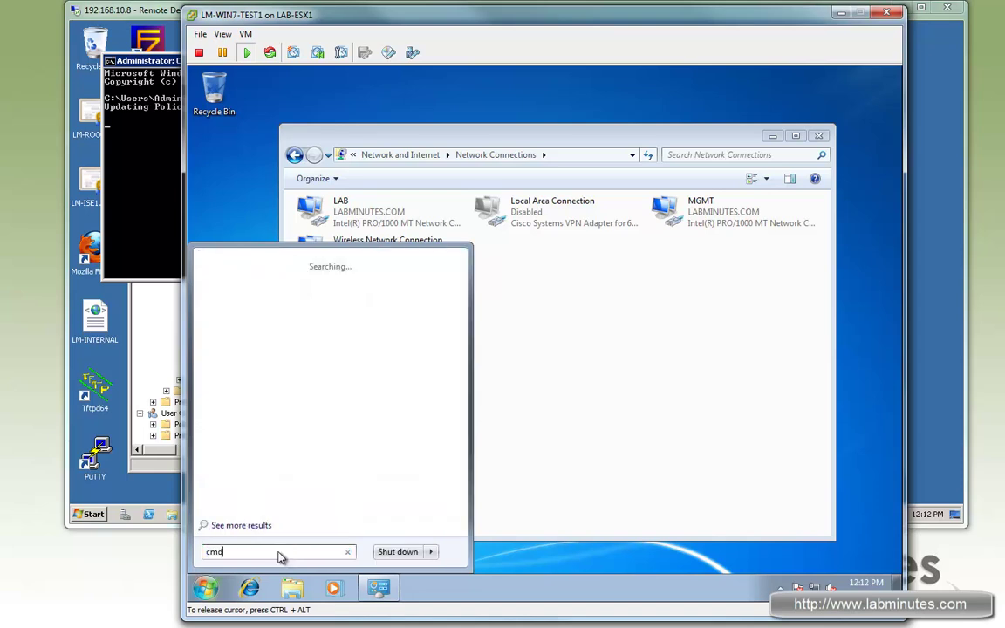
key("Return")
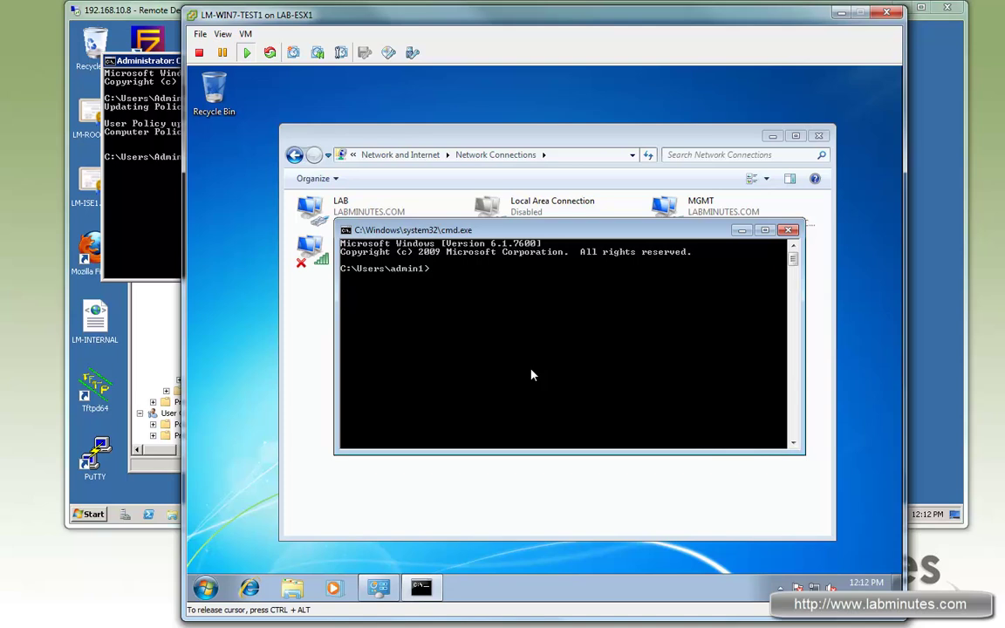
- Ping 172.16.32.40 to confirm connectivity, stopping after two replies
type("gpupd")
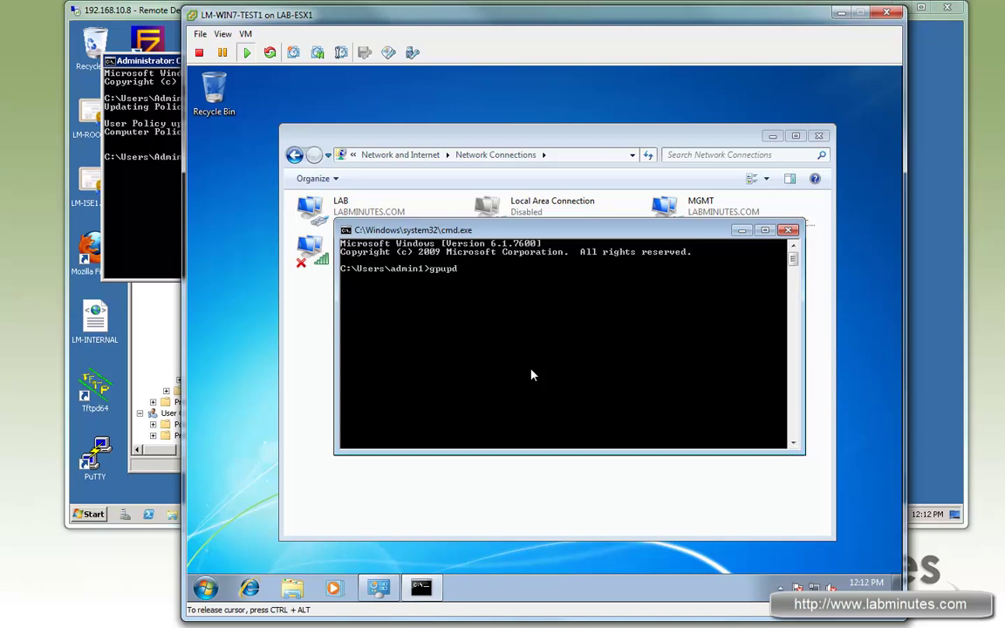
type("ate")
key("BackSpace")
key("BackSpace")
key("BackSpace")
key("BackSpace")
key("BackSpace")
key("BackSpace")
key("BackSpace")
key("BackSpace")
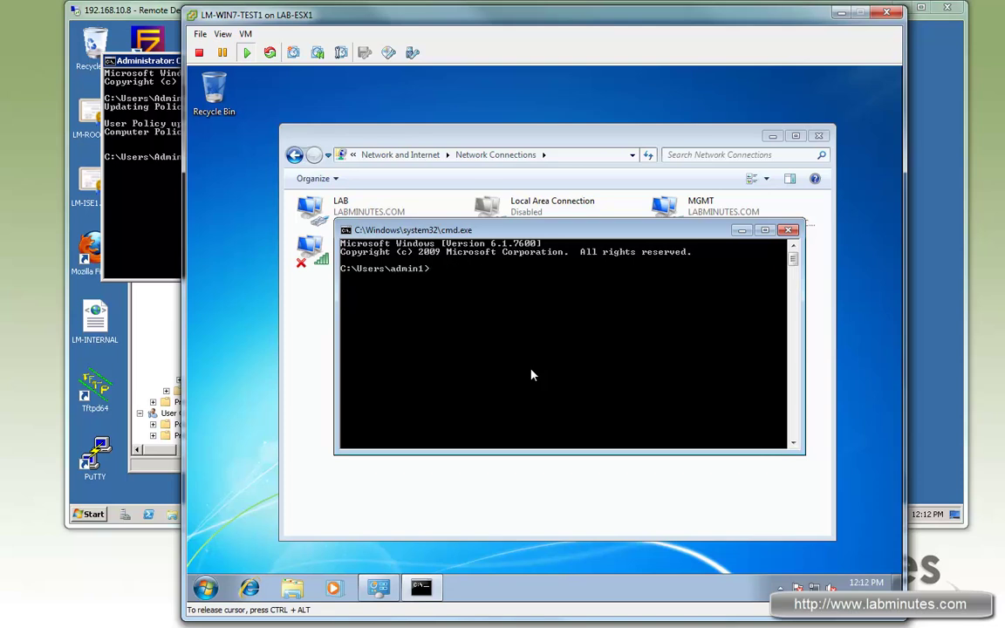
type("ping 172.16.32.40")
key("Return")
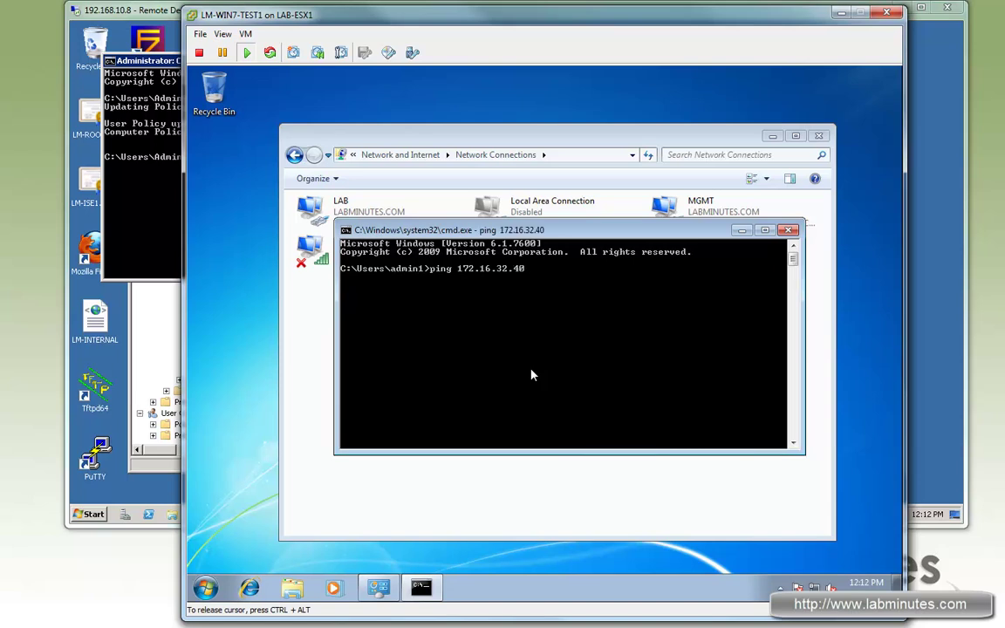
key("ctrl+c")
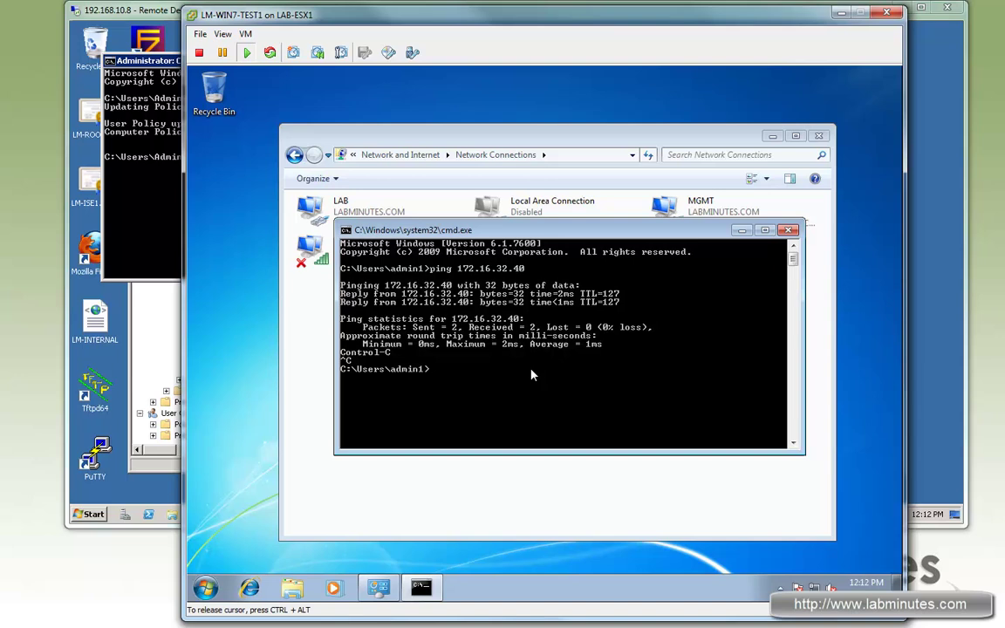
- Run gpupdate /force on the Windows 7 client until both policy updates complete
type("gpupdate ")
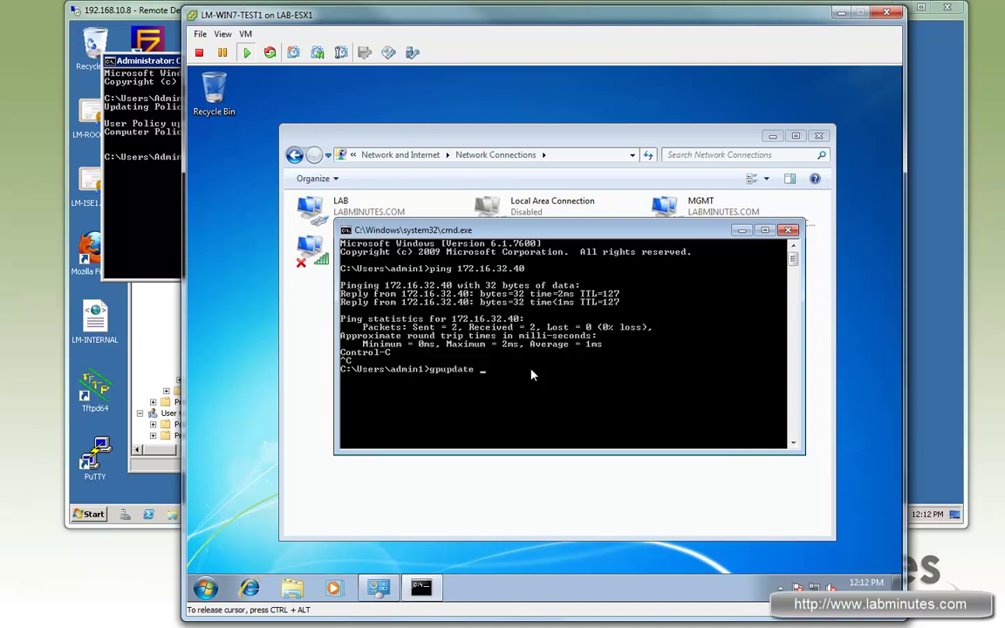
type("/force")
key("Return")
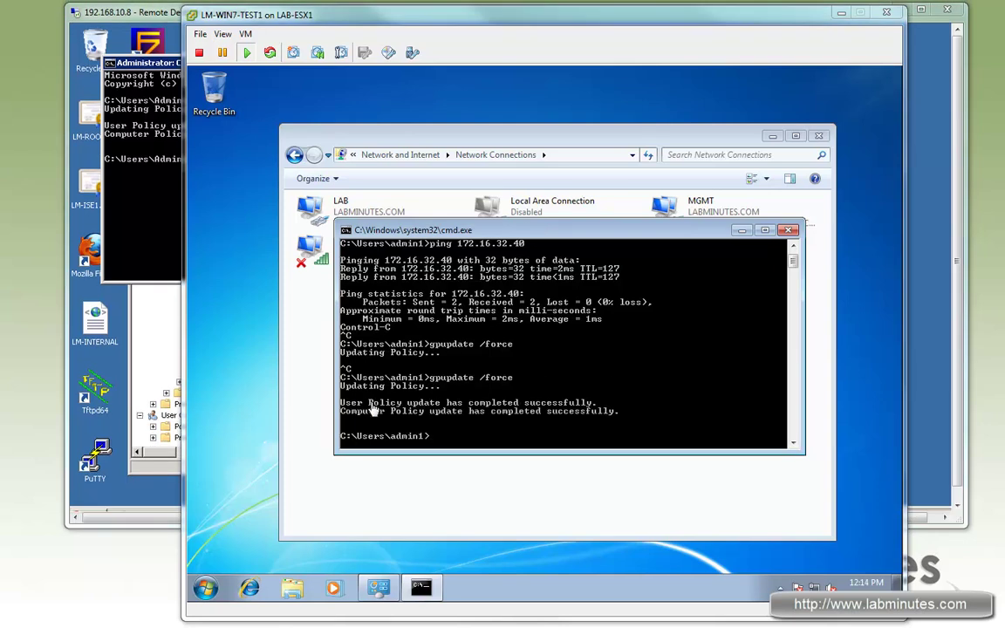
left_click(585, 376)
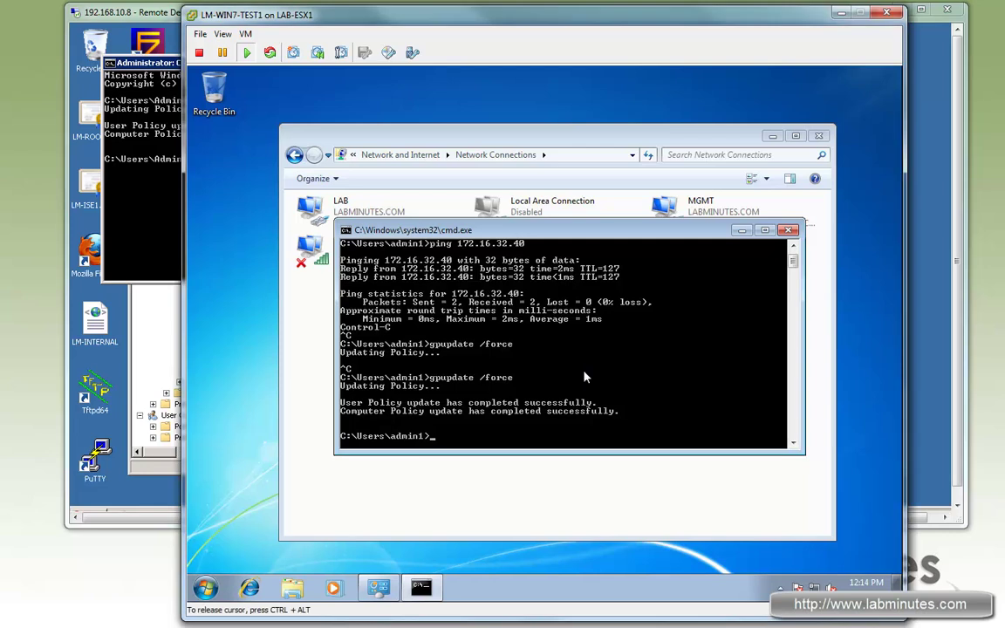
- Run gpresult without options and scroll through its help text
type("gpresult /r")
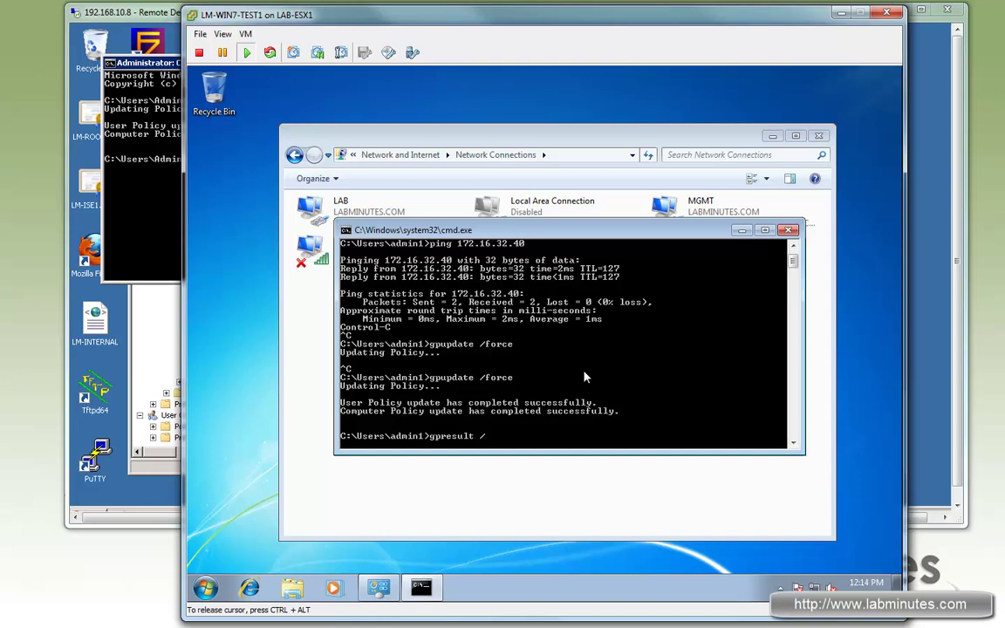
key("BackSpace")
key("BackSpace")
key("BackSpace")
key("Return")
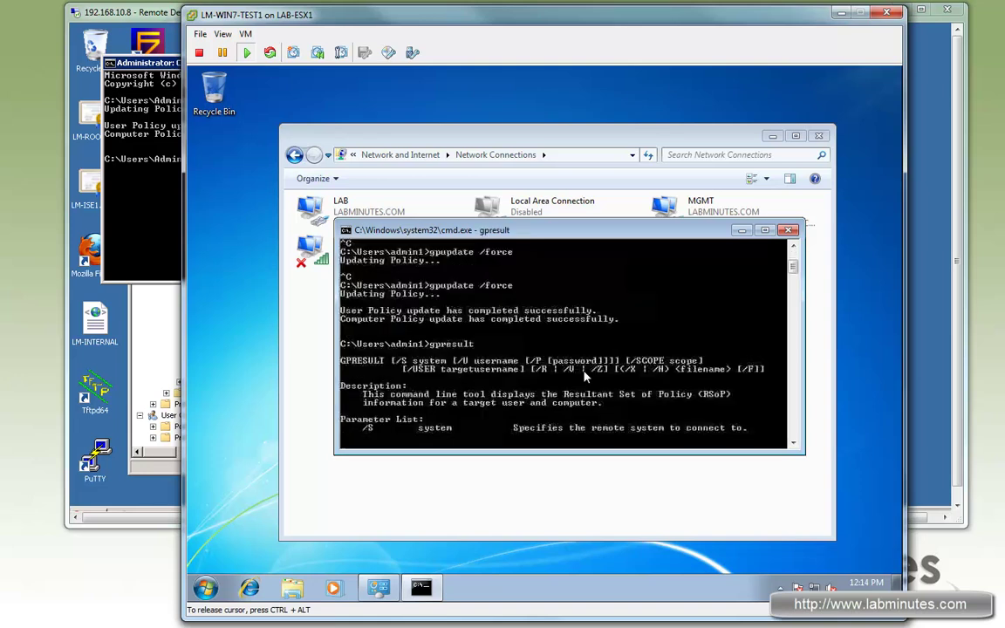
scroll(445, 316, "up", 9)
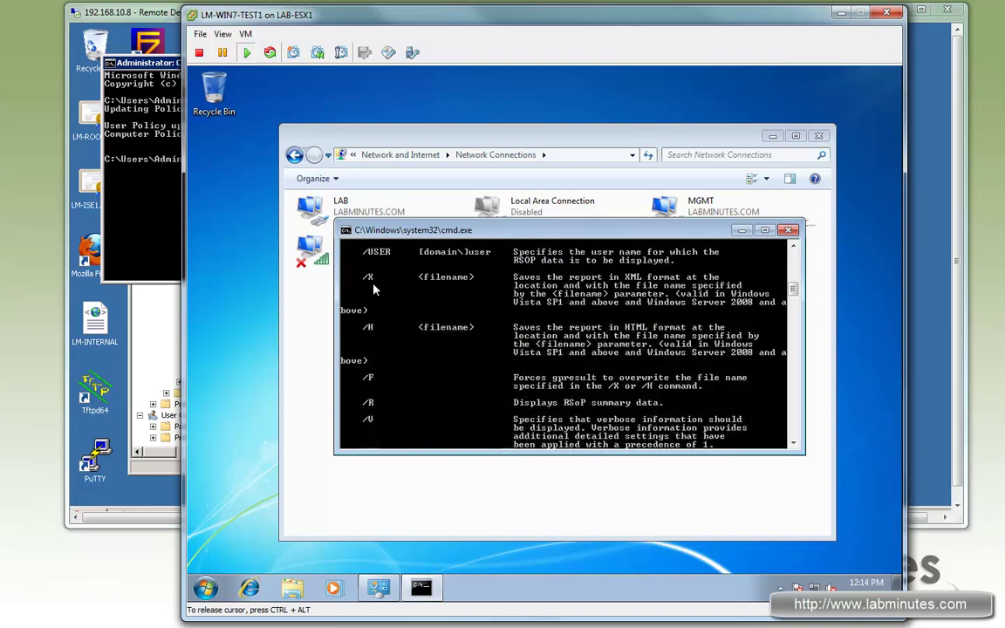
scroll(375, 312, "up", 6)
scroll(436, 349, "down", 10)
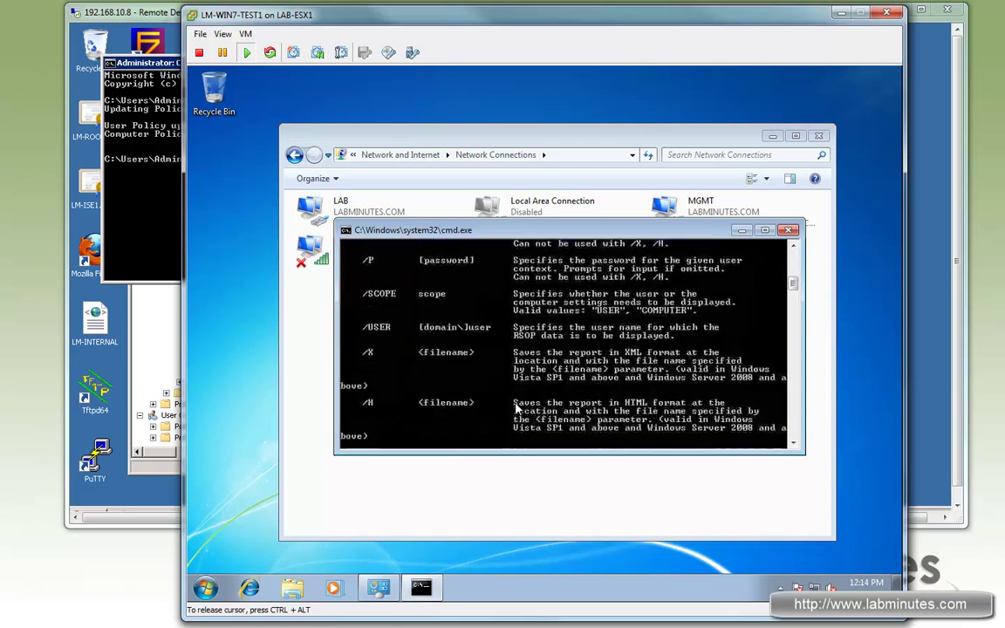
scroll(504, 410, "down", 4)
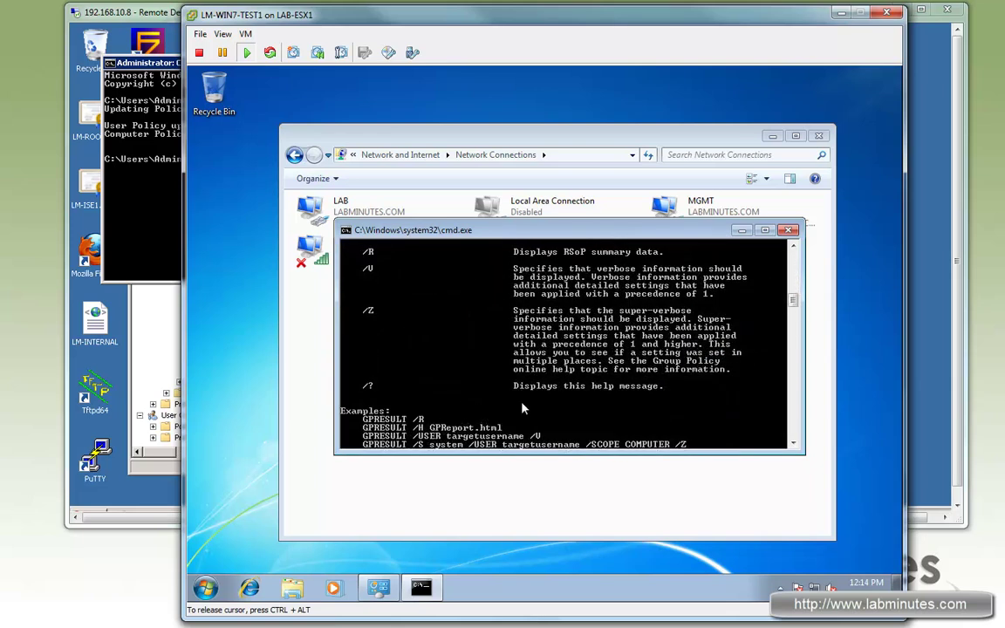
scroll(524, 408, "down", 2)
scroll(527, 414, "up", 8)
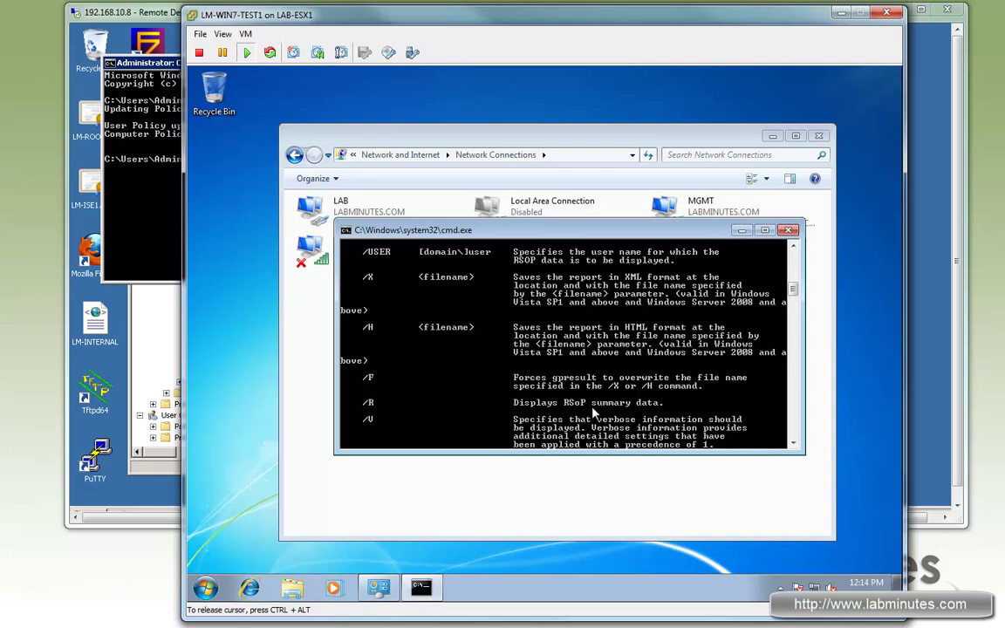
scroll(592, 411, "down", 7)
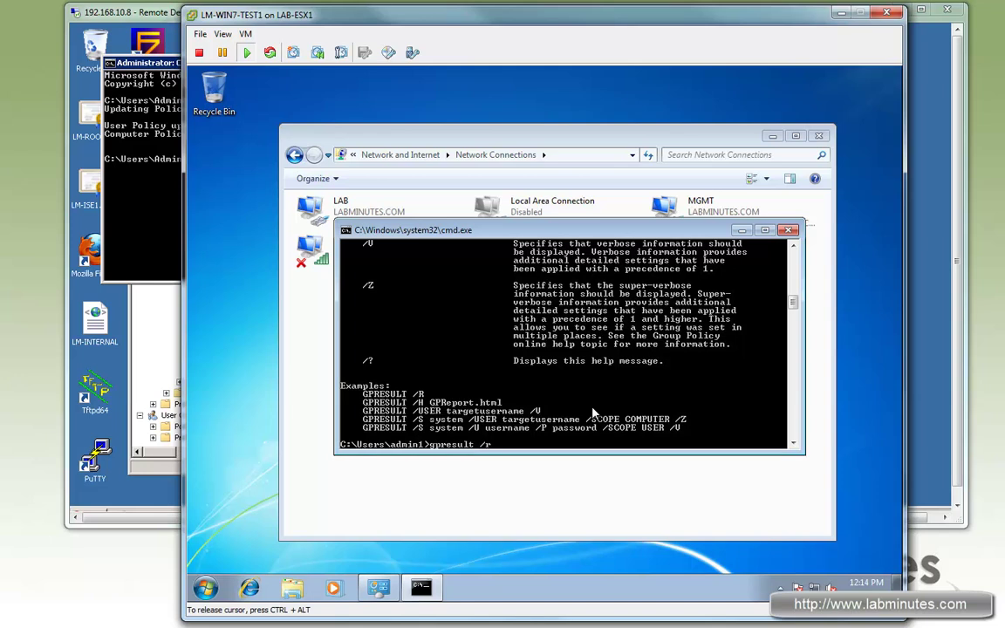
- Run gpresult /r and scroll to LM-NETWORK listed as Not Applied (Empty) for user settings
key("Return")
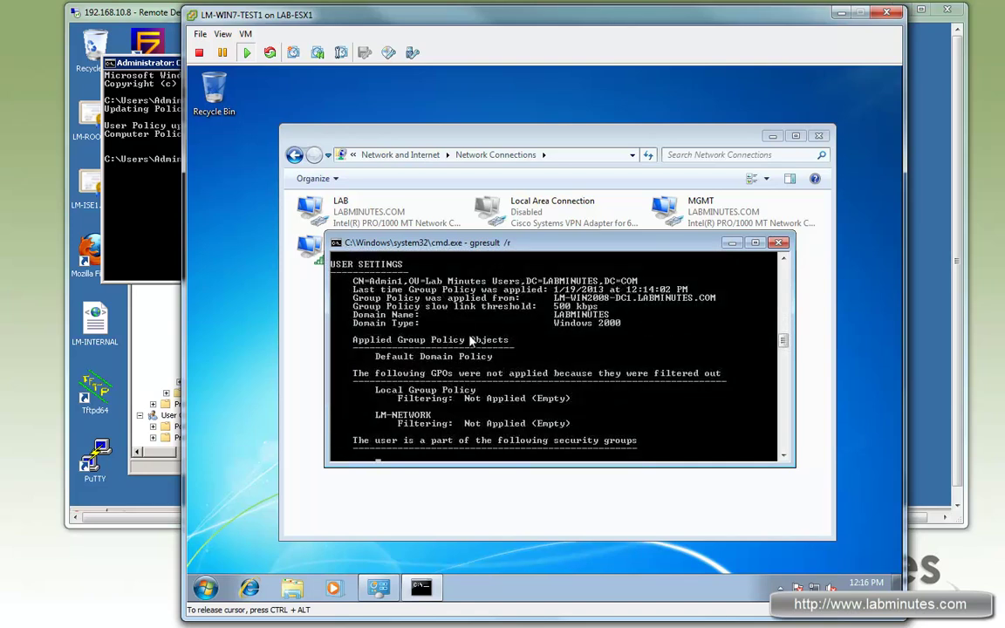
scroll(379, 301, "up", 1)
scroll(438, 328, "up", 2)
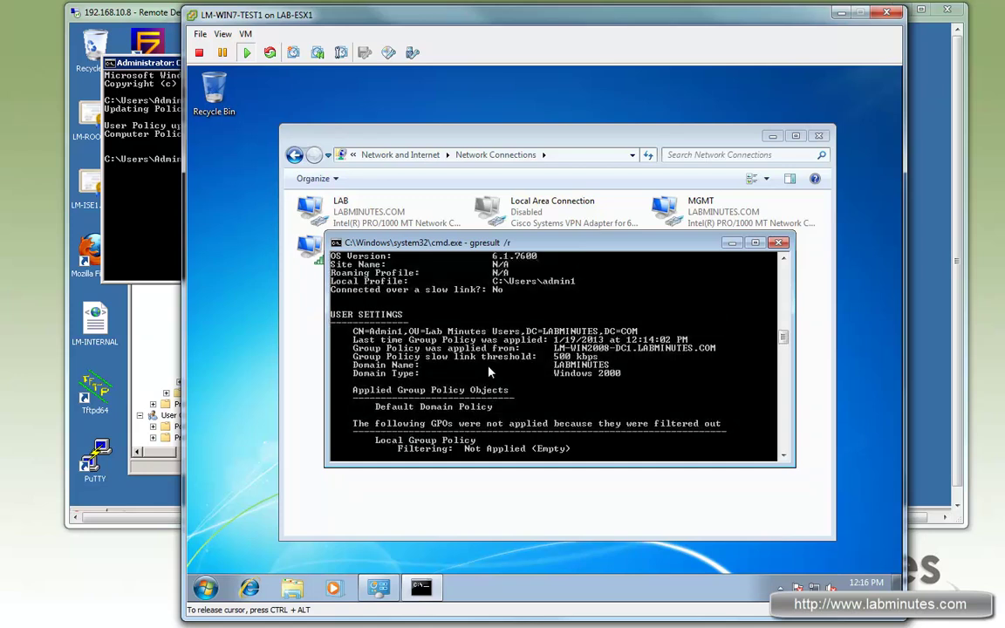
scroll(543, 380, "up", 2)
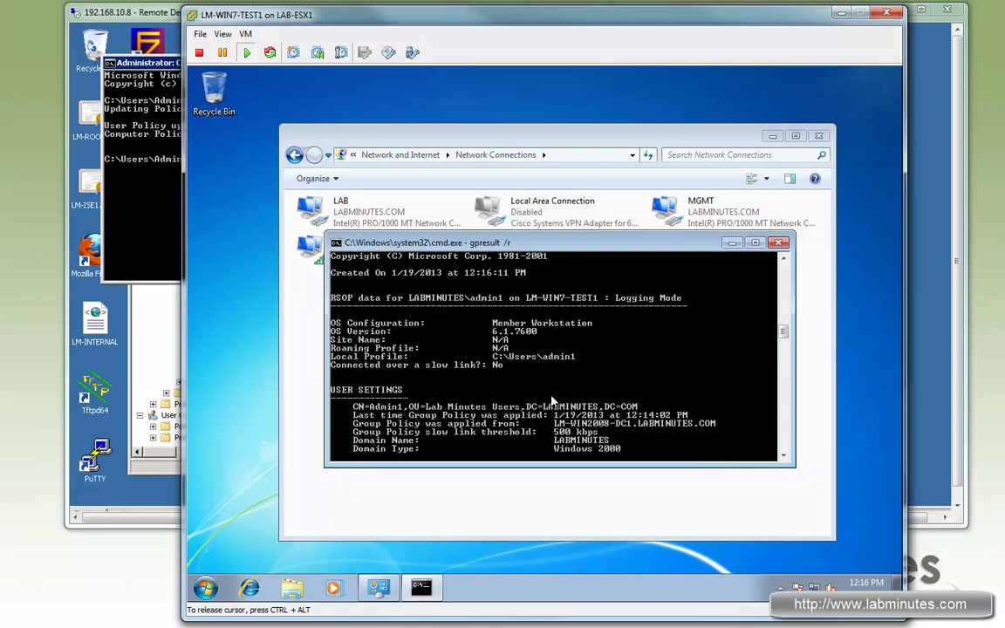
scroll(503, 400, "down", 5)
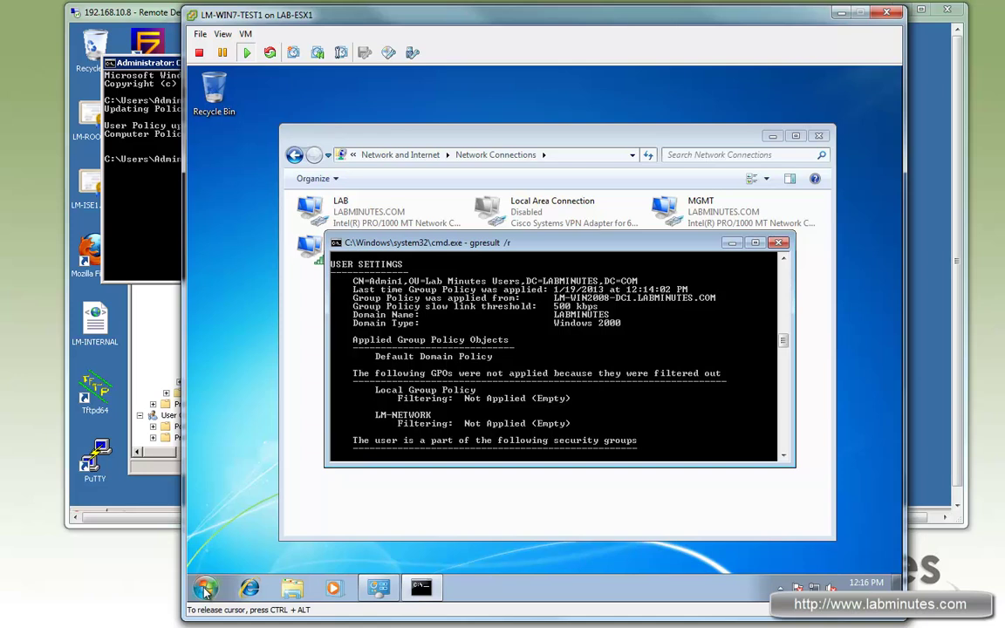
scroll(585, 390, "down", 3)
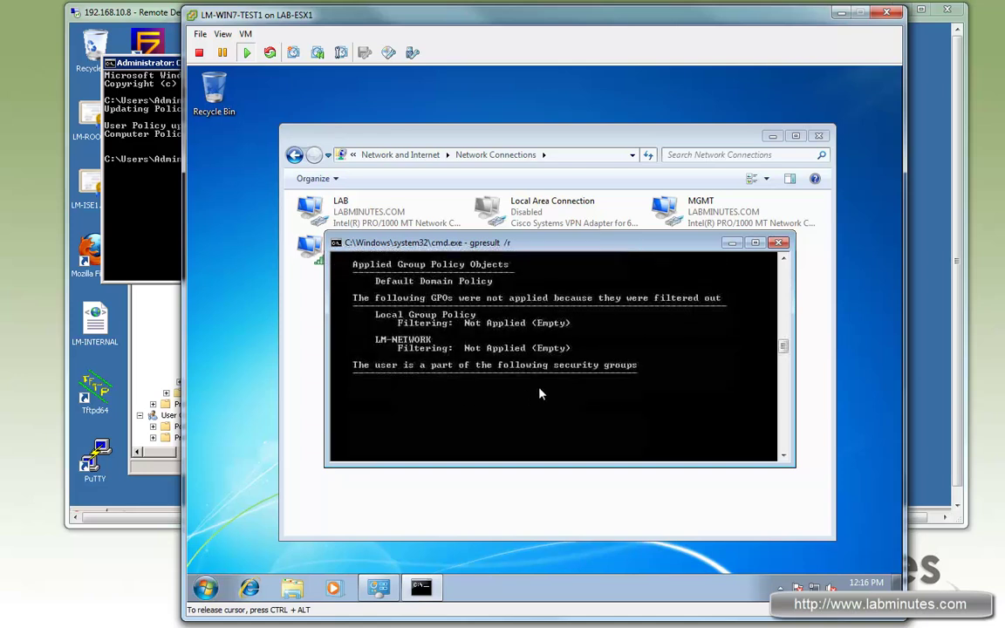
scroll(552, 410, "up", 1)
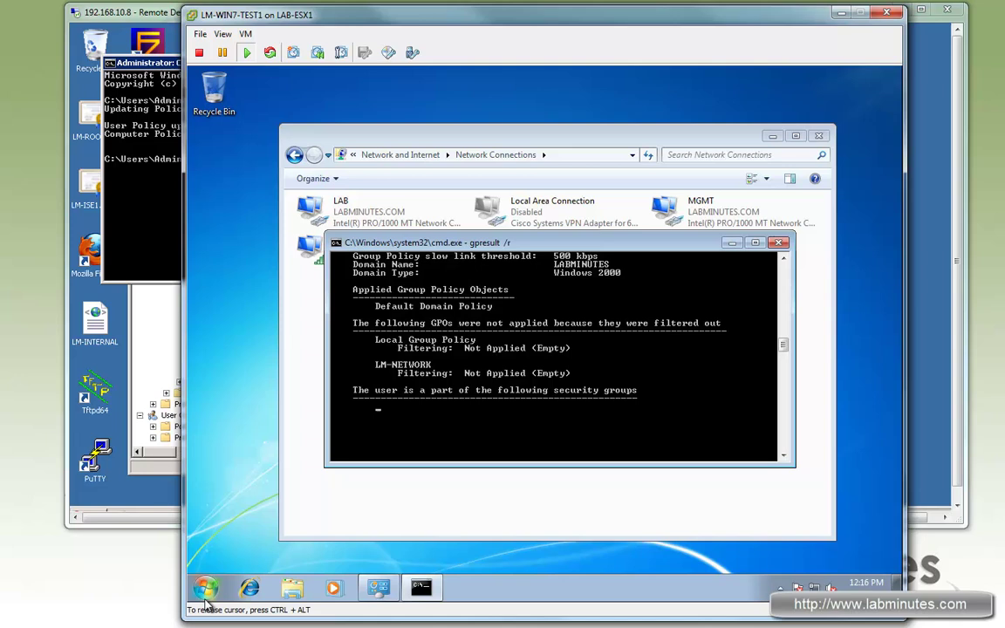
- Open cmd as administrator and run gpresult /r there
left_click(205, 590)
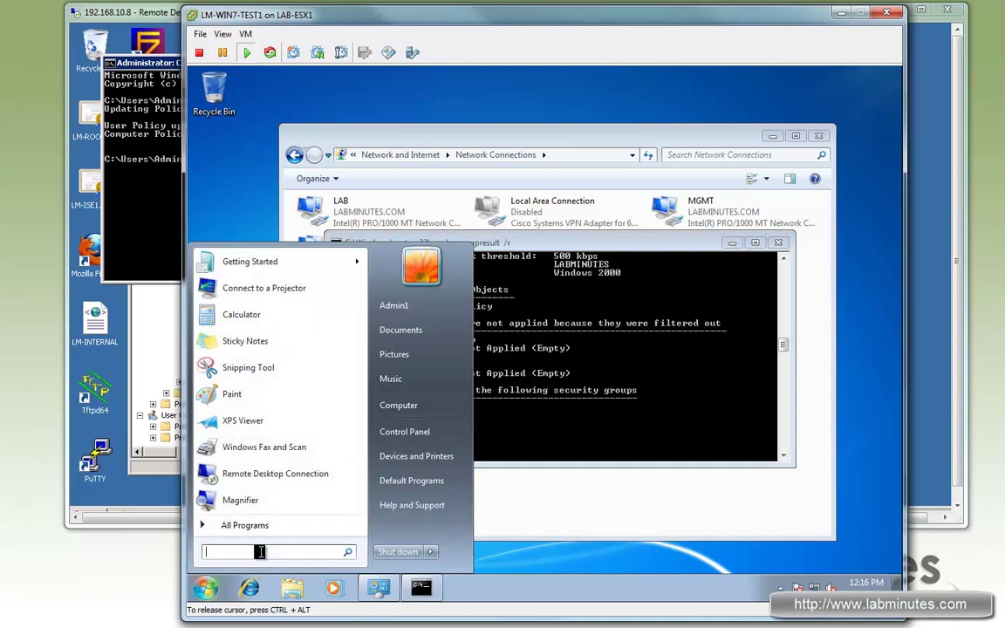
type("cmd")
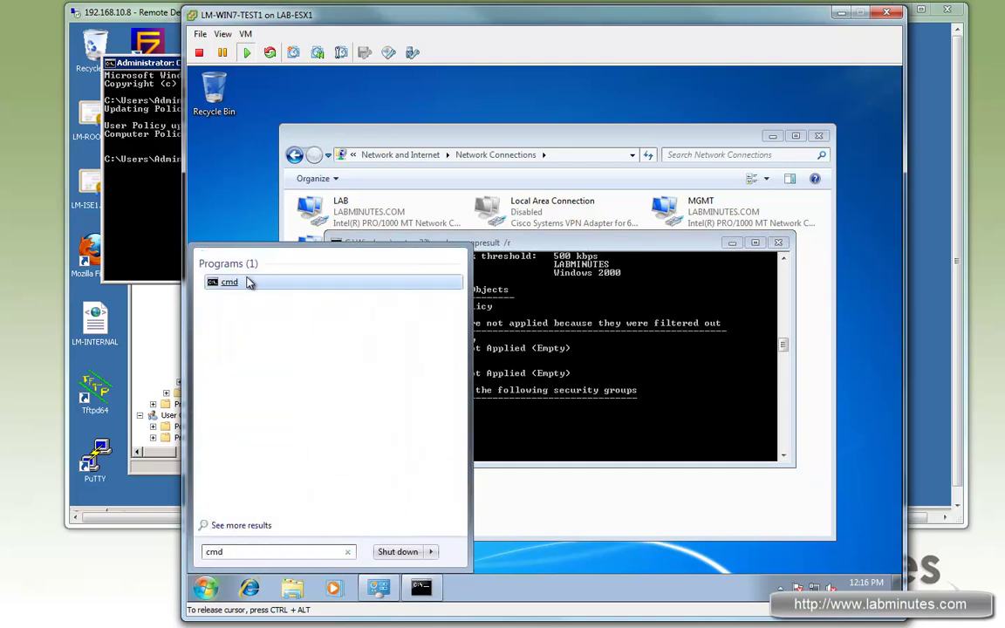
right_click(250, 282)
left_click(343, 304)
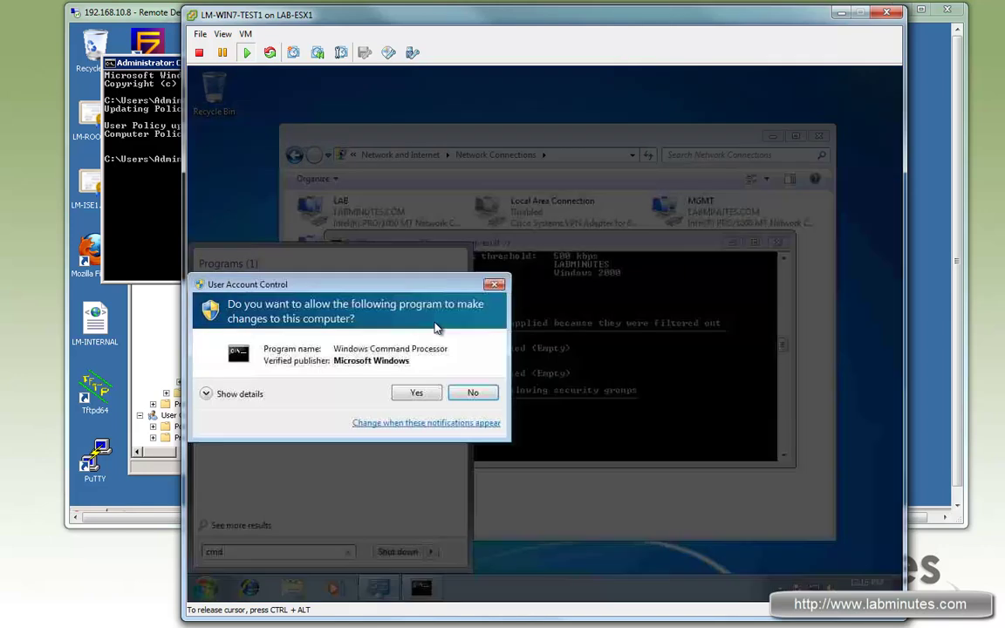
left_click(416, 393)
left_click_drag(467, 103, 649, 198)
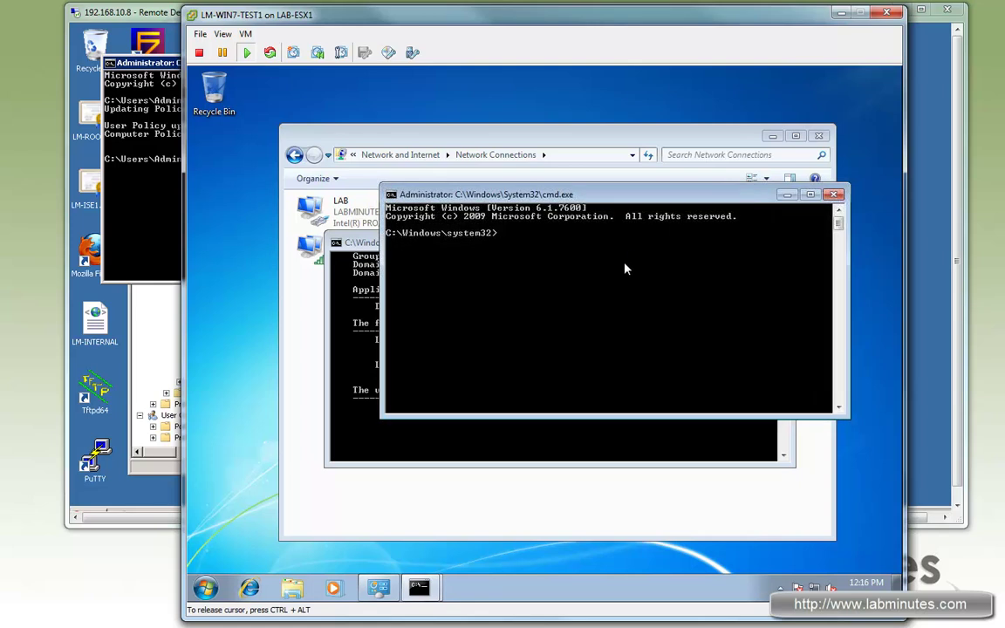
type("gpresult /r")
key("Return")
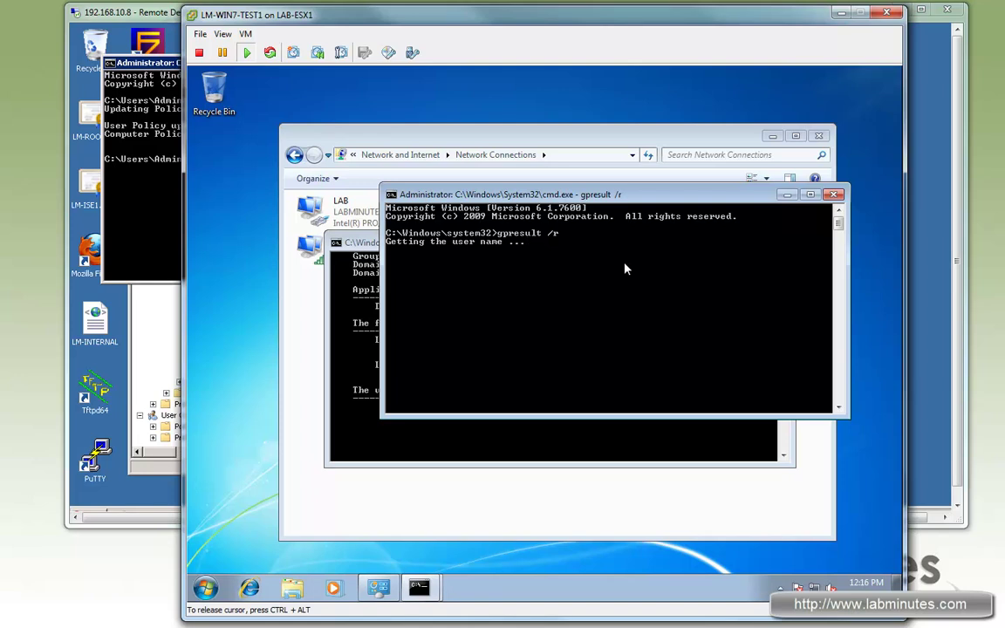
- Rearrange the two command windows, leaving the administrator gpresult report in front
left_click_drag(566, 194, 597, 104)
left_click(499, 366)
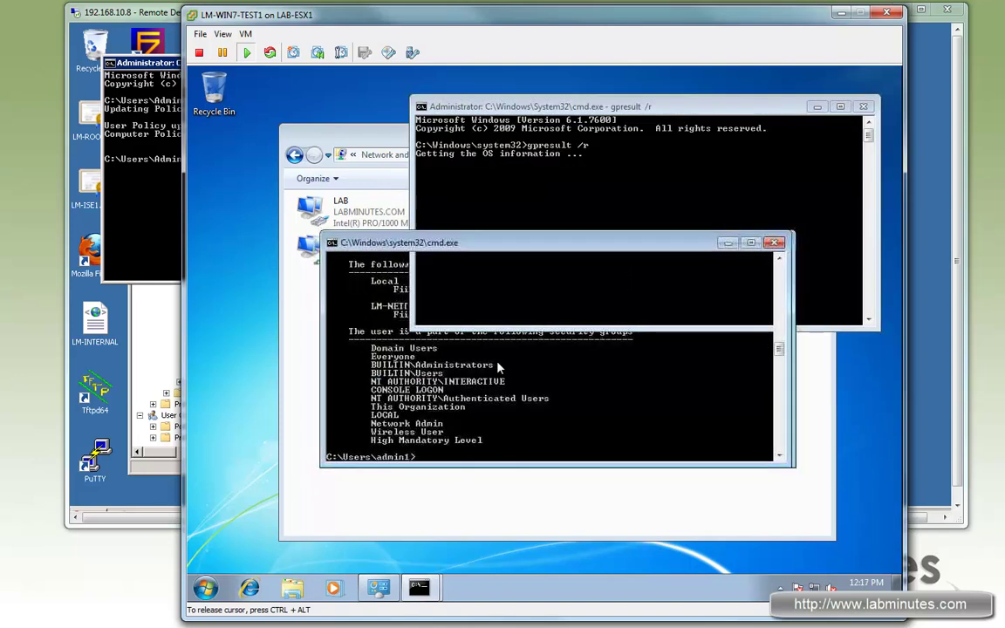
scroll(498, 349, "up", 1)
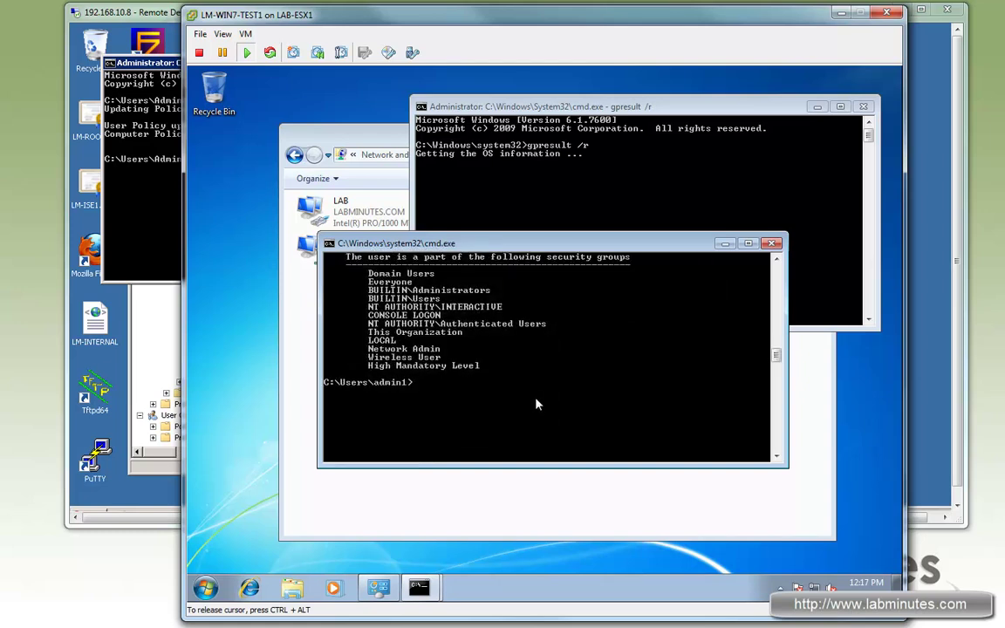
left_click(664, 189)
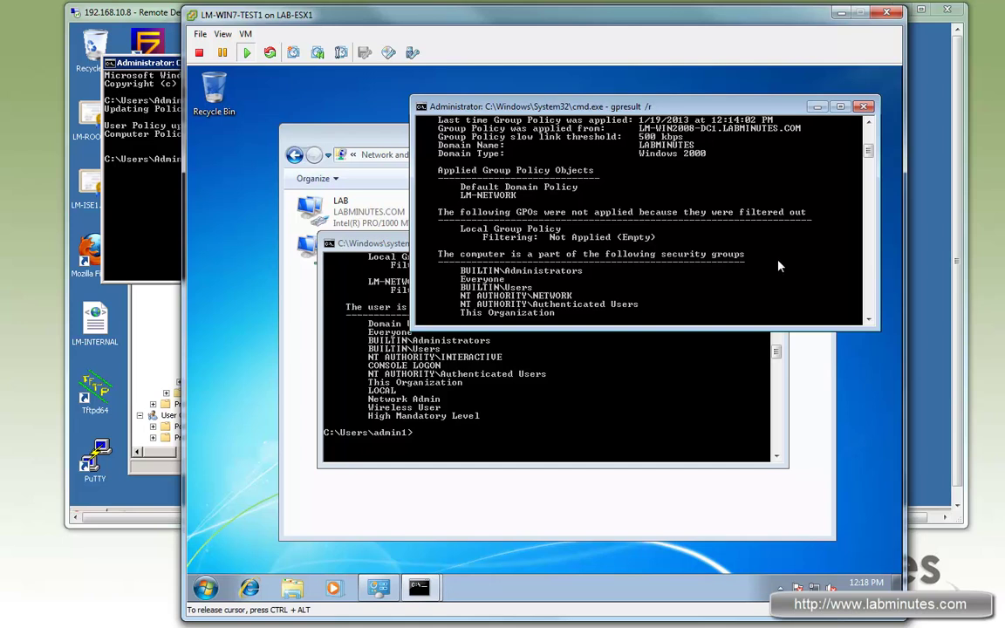
- Scroll the administrator gpresult report to COMPUTER SETTINGS and move the user-results window forward on the left
left_click(869, 123)
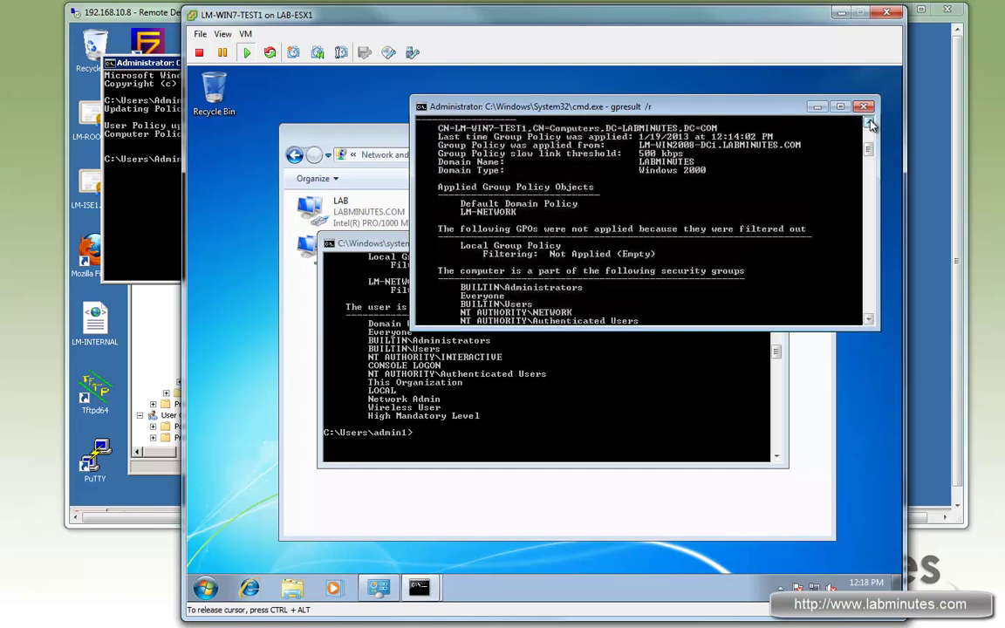
left_click(869, 124)
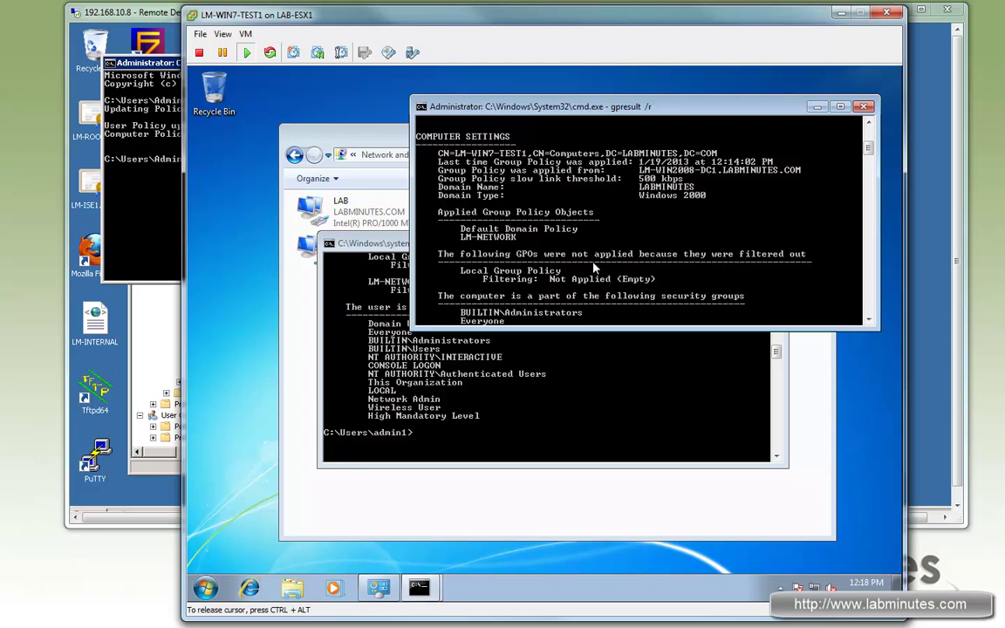
scroll(539, 241, "down", 4)
scroll(606, 287, "up", 1)
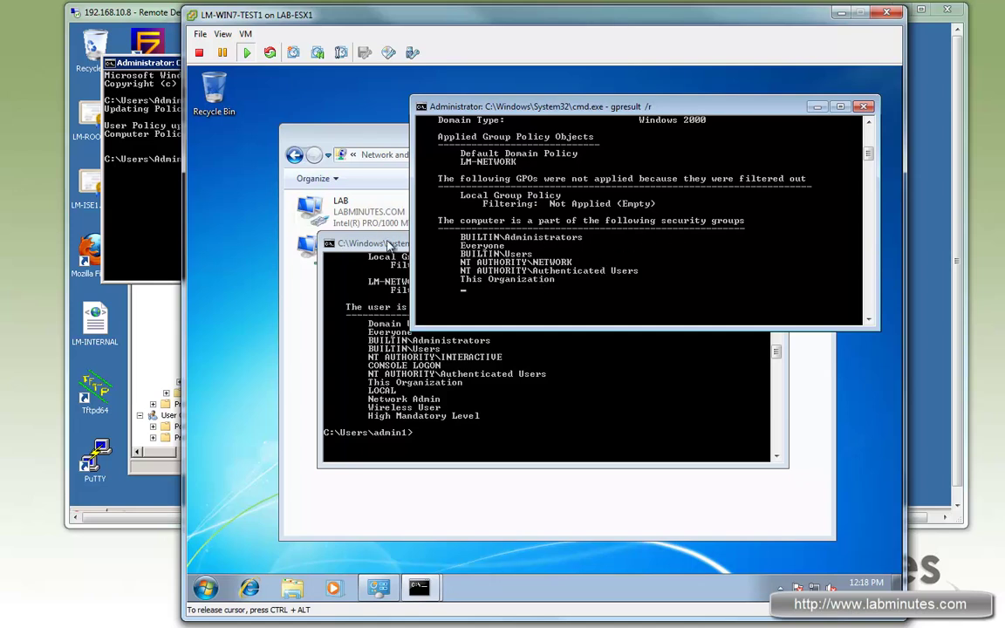
left_click_drag(388, 247, 313, 260)
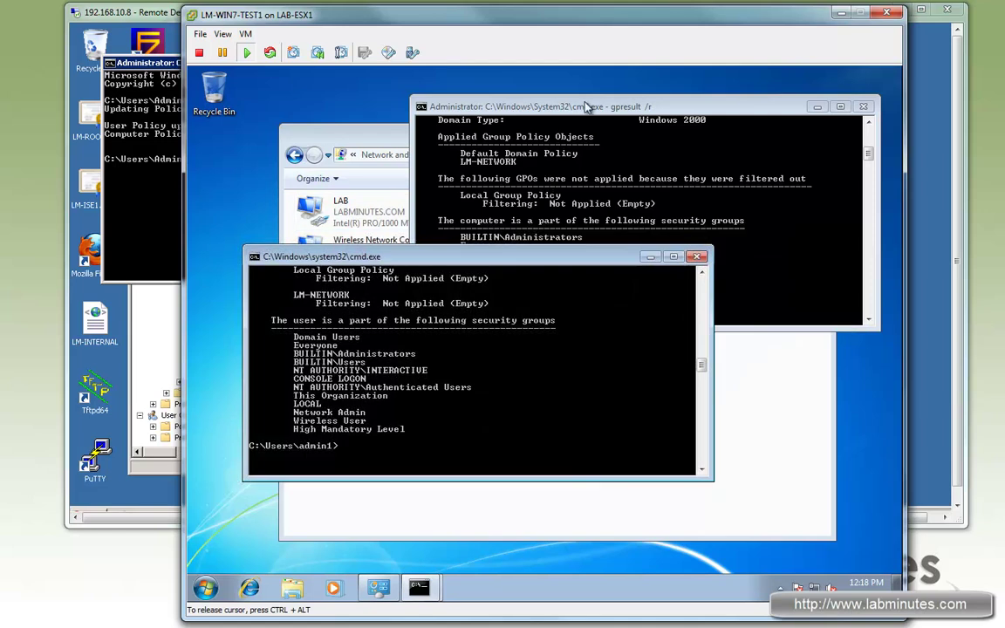
- Open Manage Wireless Networks from the Network and Sharing Center and select LM-INTERNAL
left_click(394, 140)
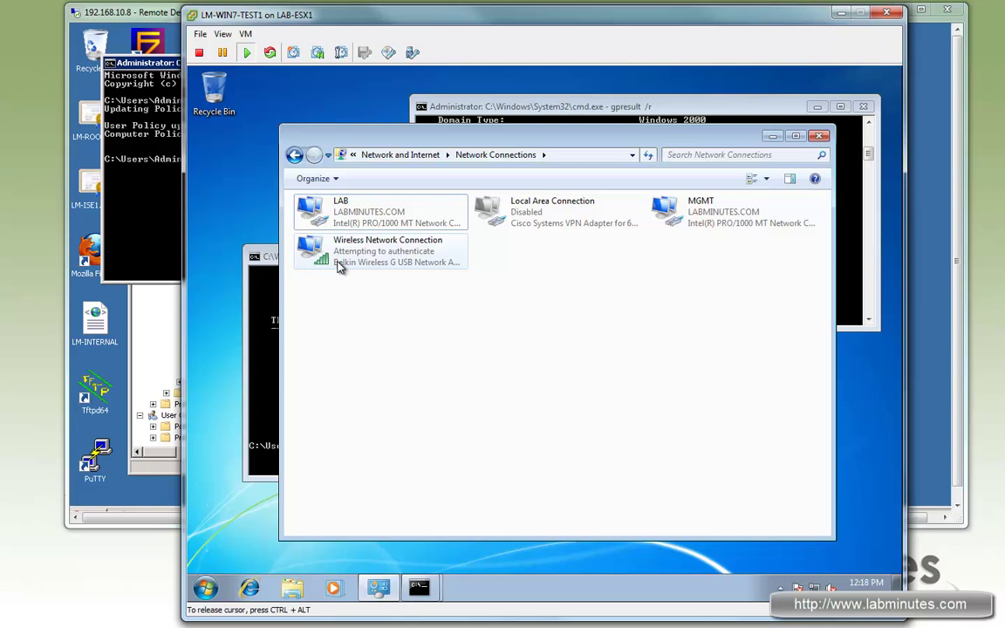
left_click(812, 588)
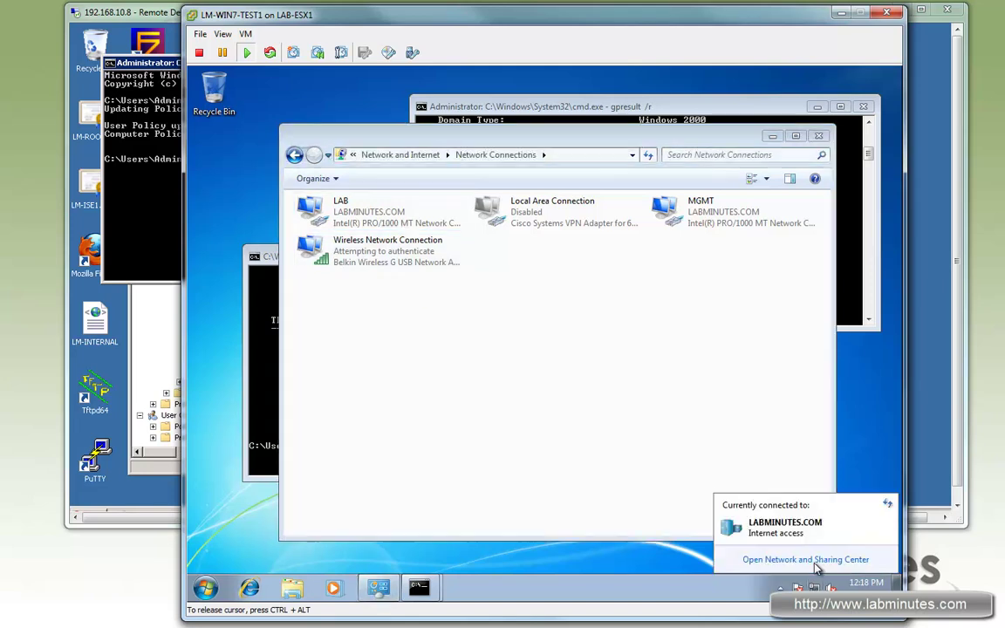
left_click(767, 555)
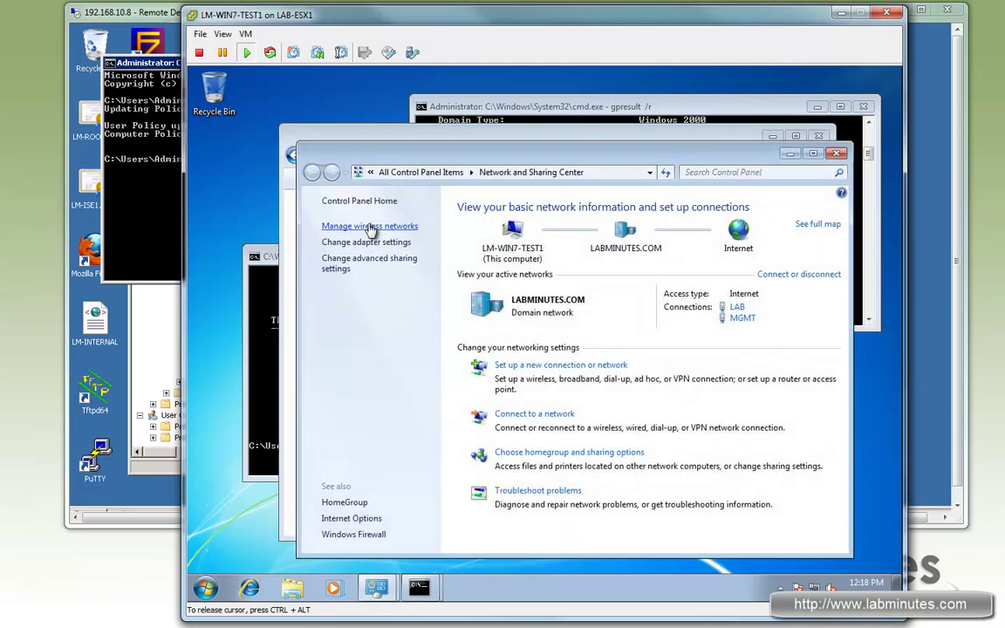
left_click(373, 226)
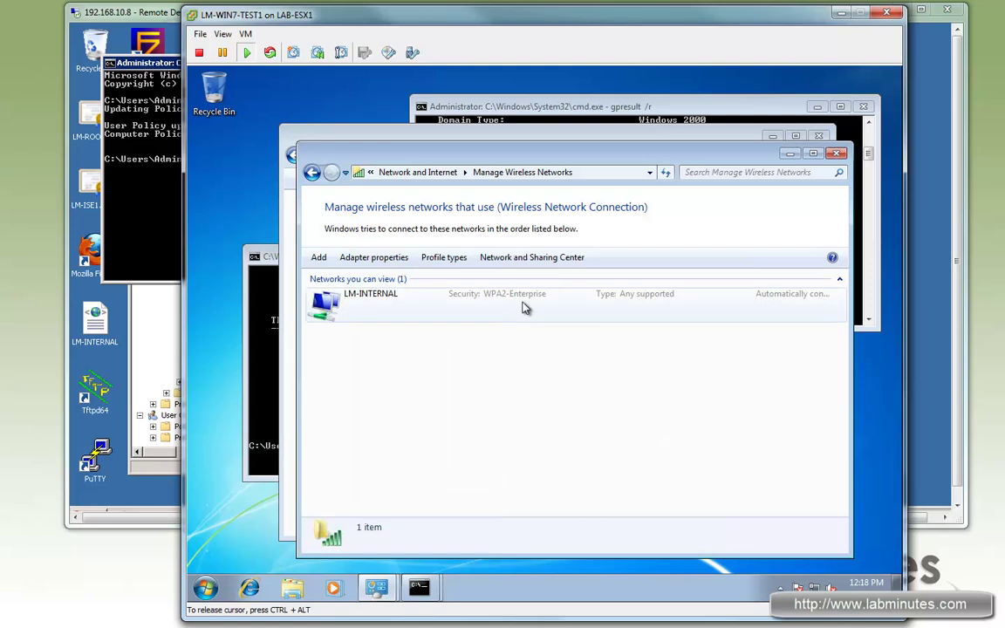
left_click(527, 307)
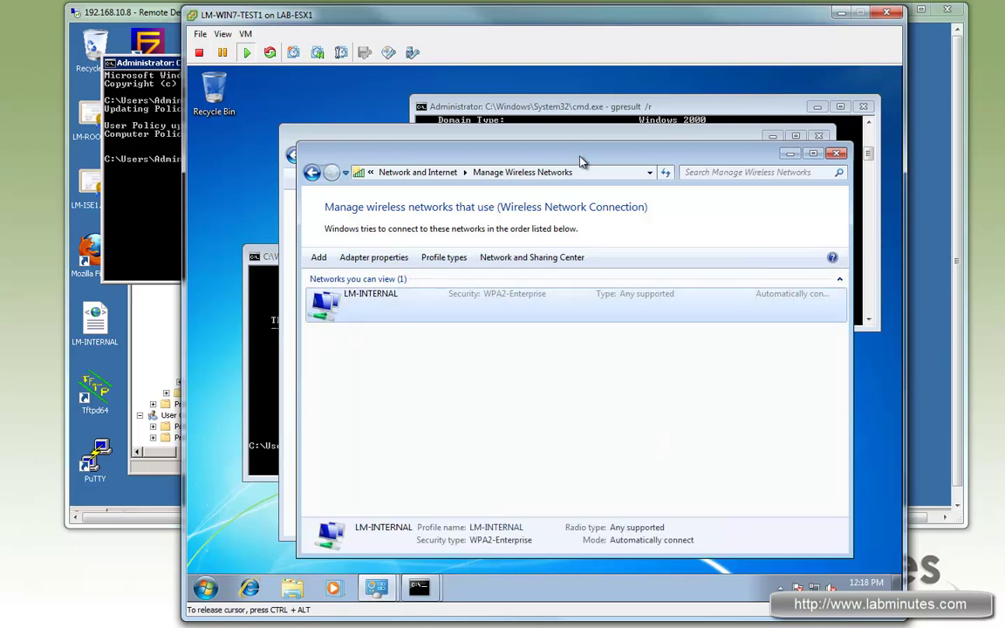
left_click_drag(580, 161, 576, 161)
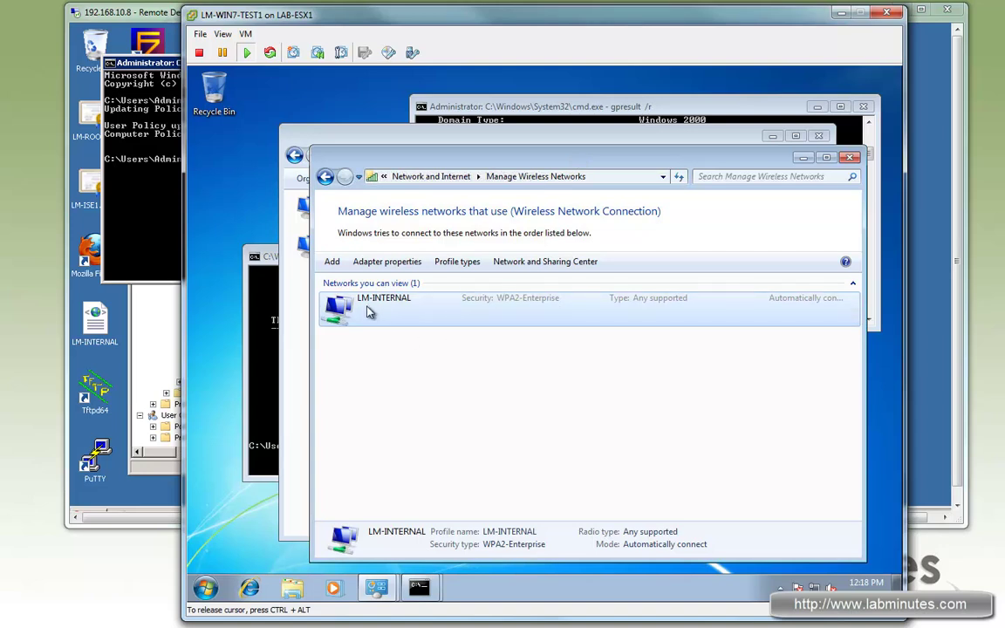
- Inspect LM-INTERNAL's WPA2-Enterprise security and PEAP settings, then close the dialogs
double_click(449, 312)
left_click_drag(511, 164, 525, 169)
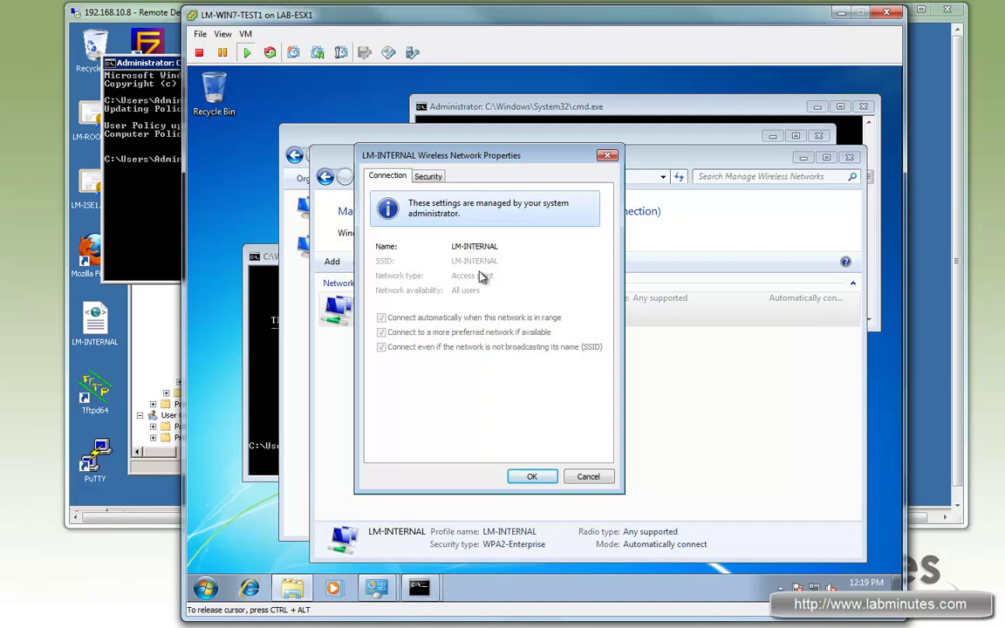
left_click(428, 177)
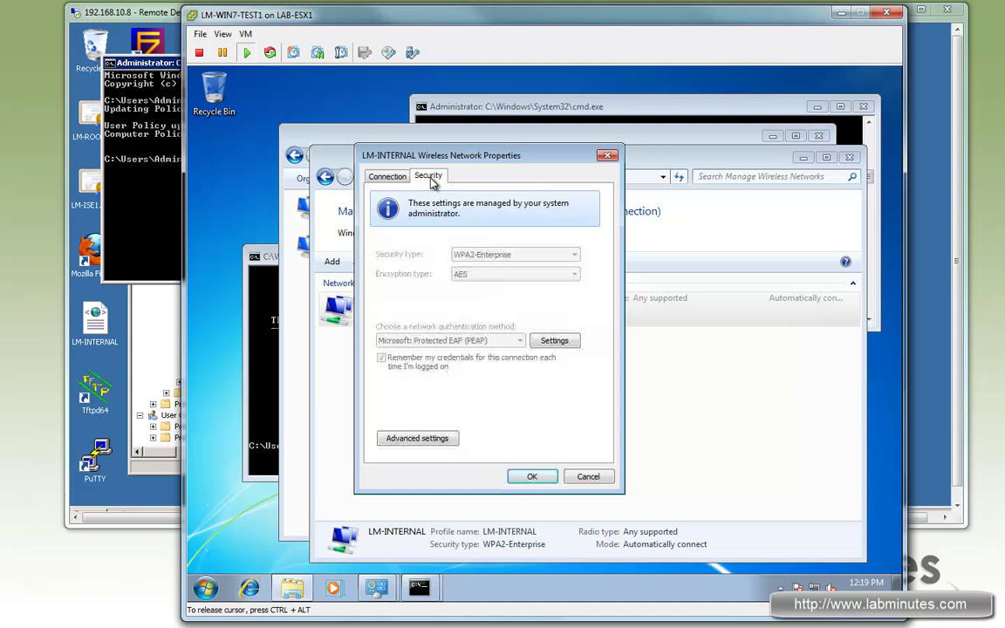
left_click(554, 340)
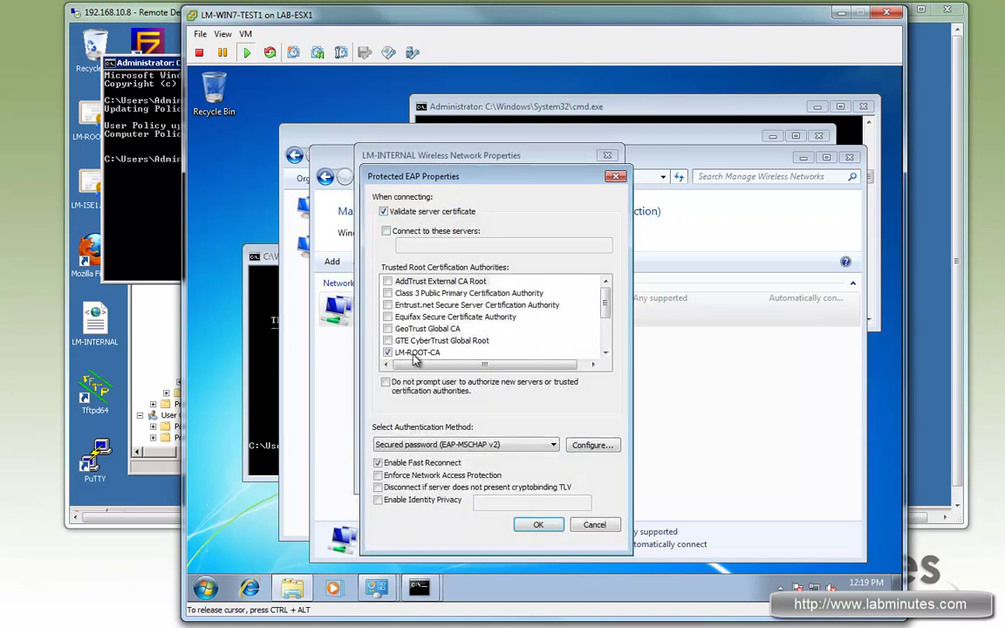
left_click_drag(605, 305, 608, 315)
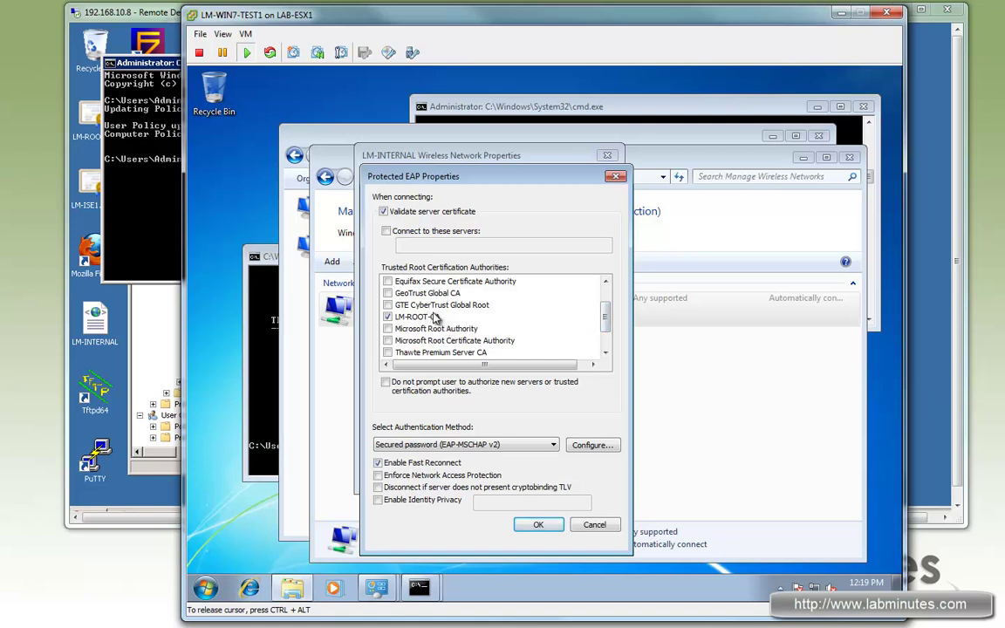
left_click(538, 524)
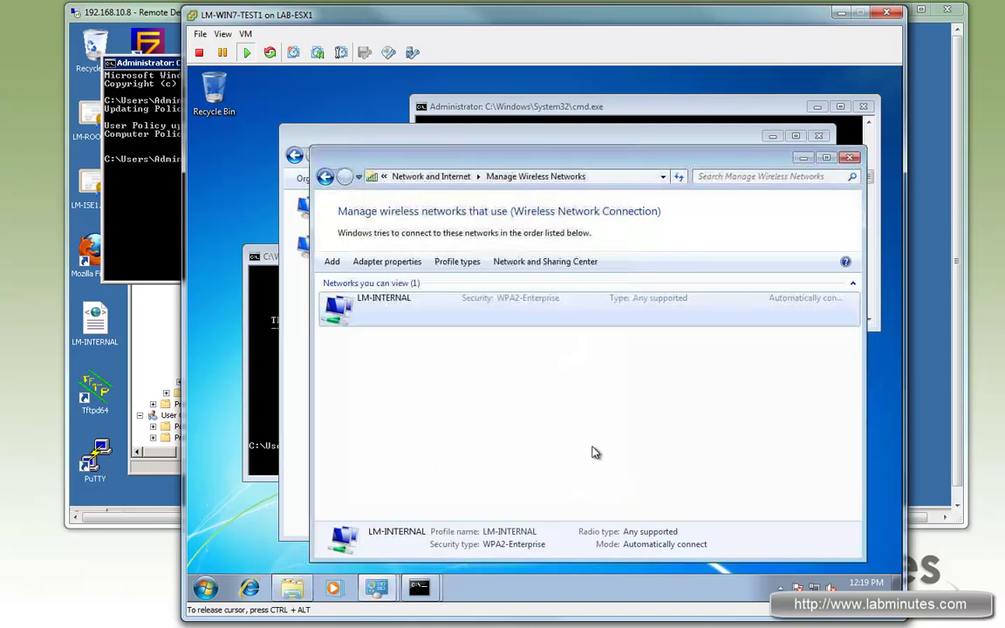
left_click(853, 159)
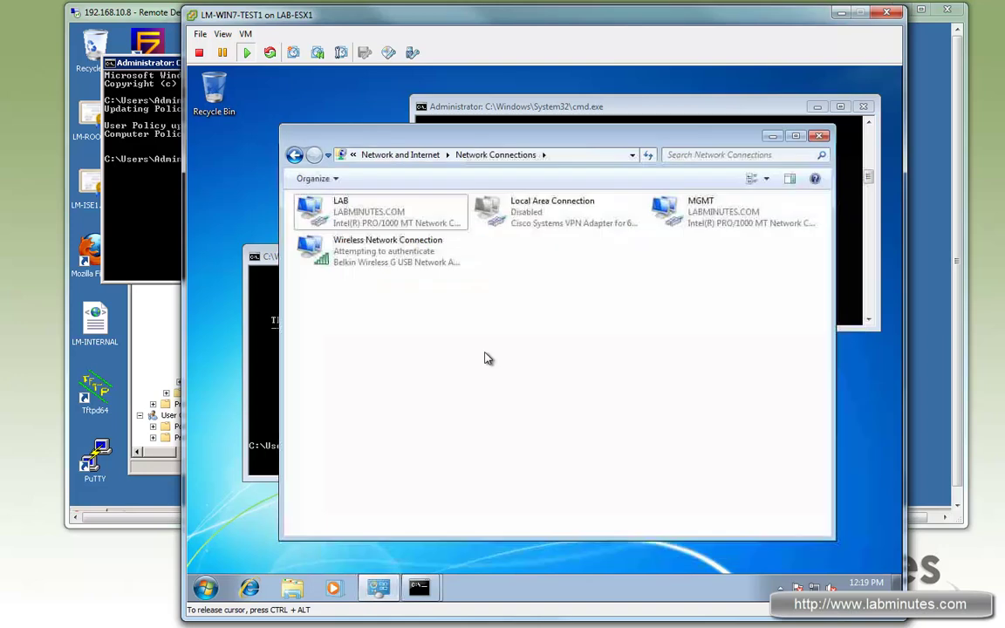
double_click(382, 220)
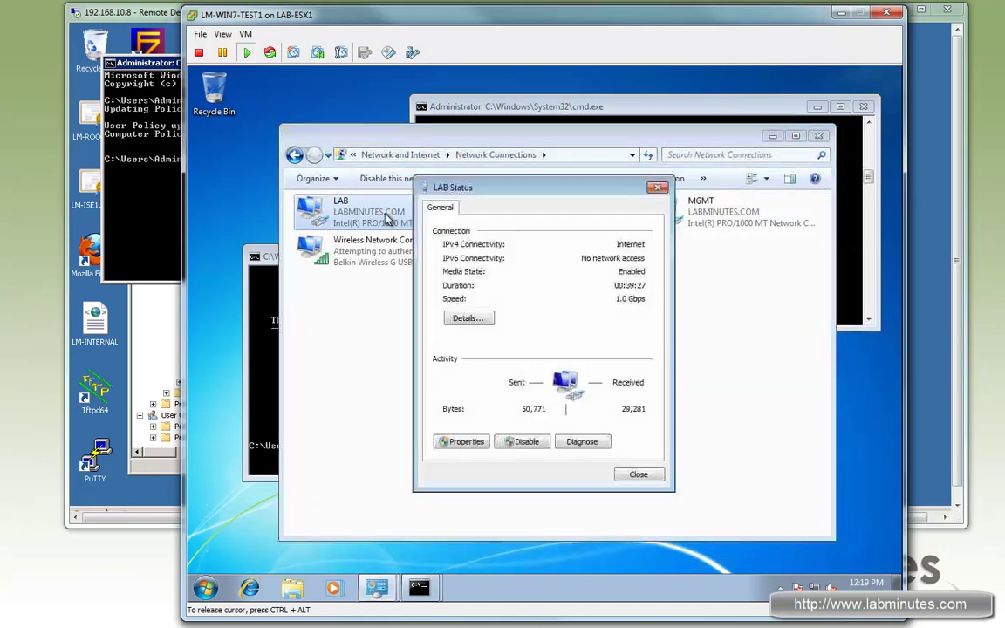
left_click(469, 442)
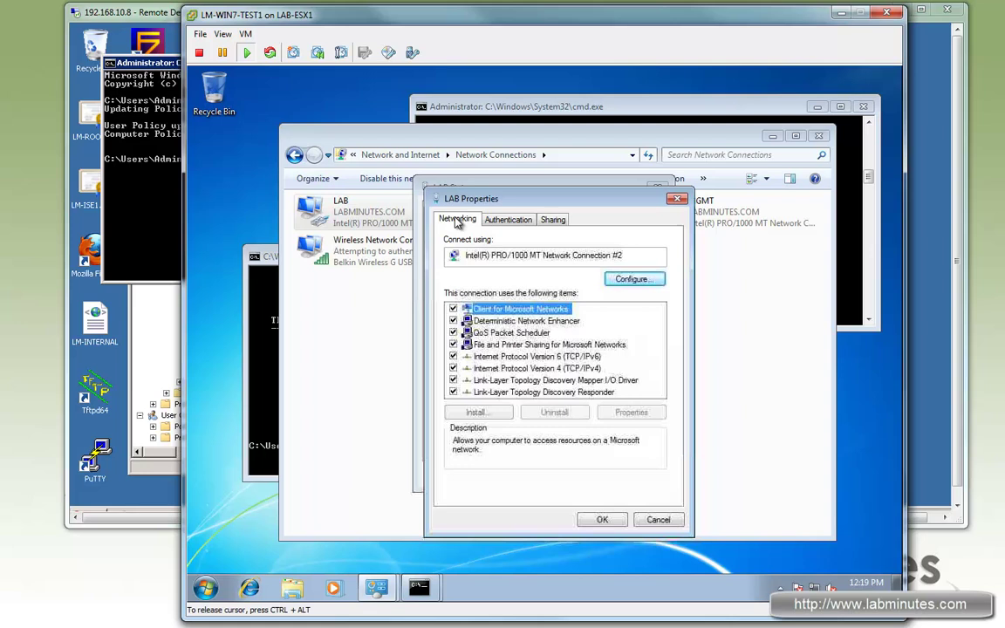
left_click(513, 220)
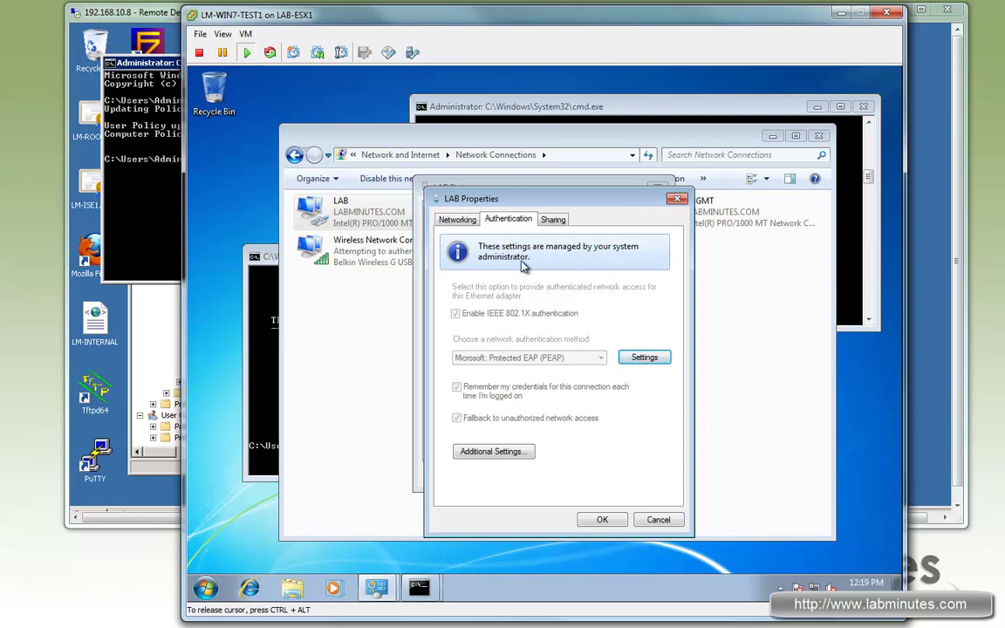
left_click(492, 451)
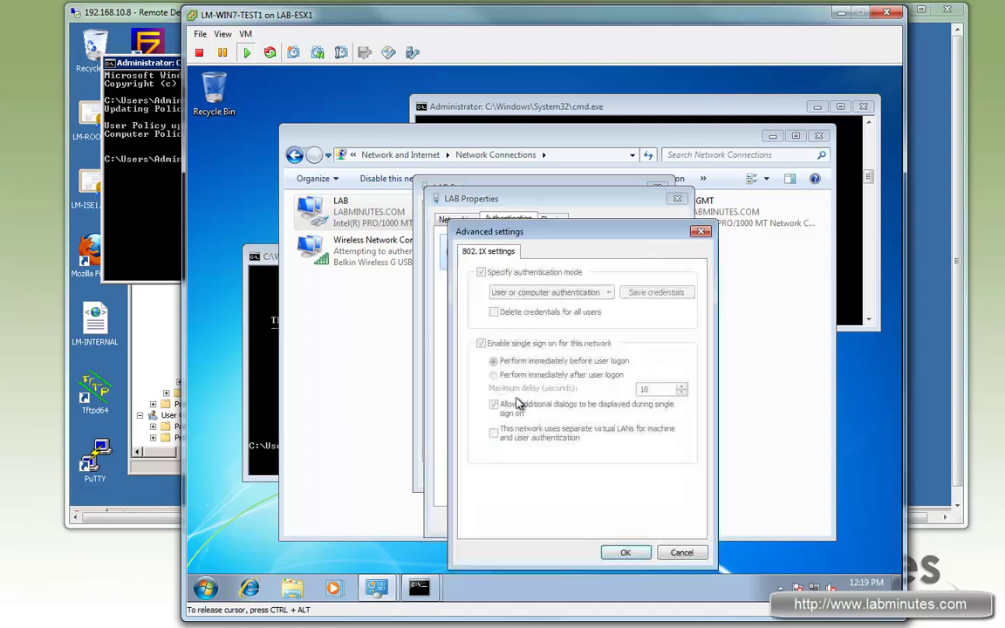
left_click(700, 231)
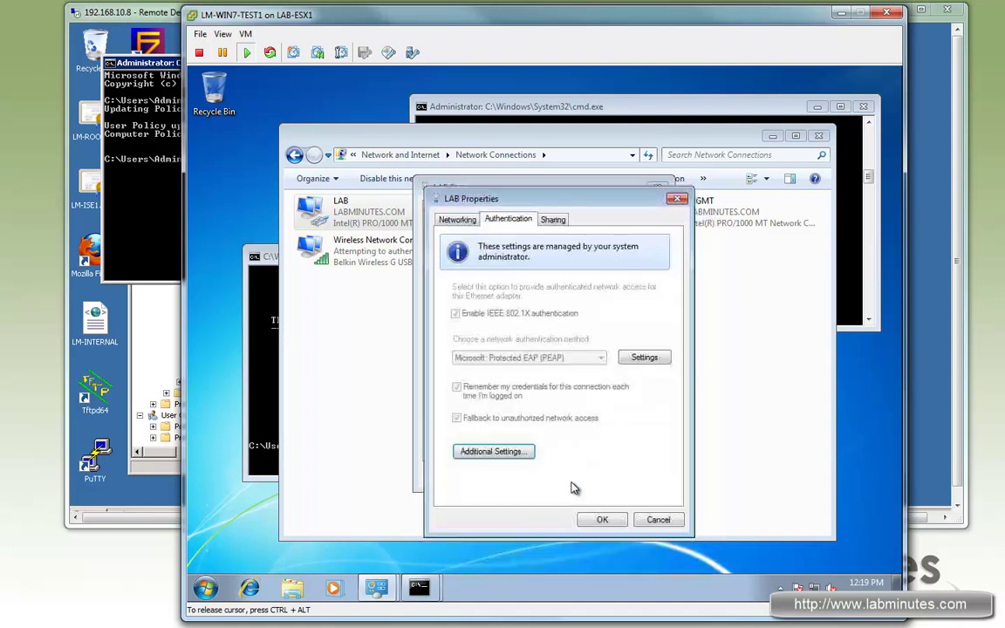
left_click(608, 520)
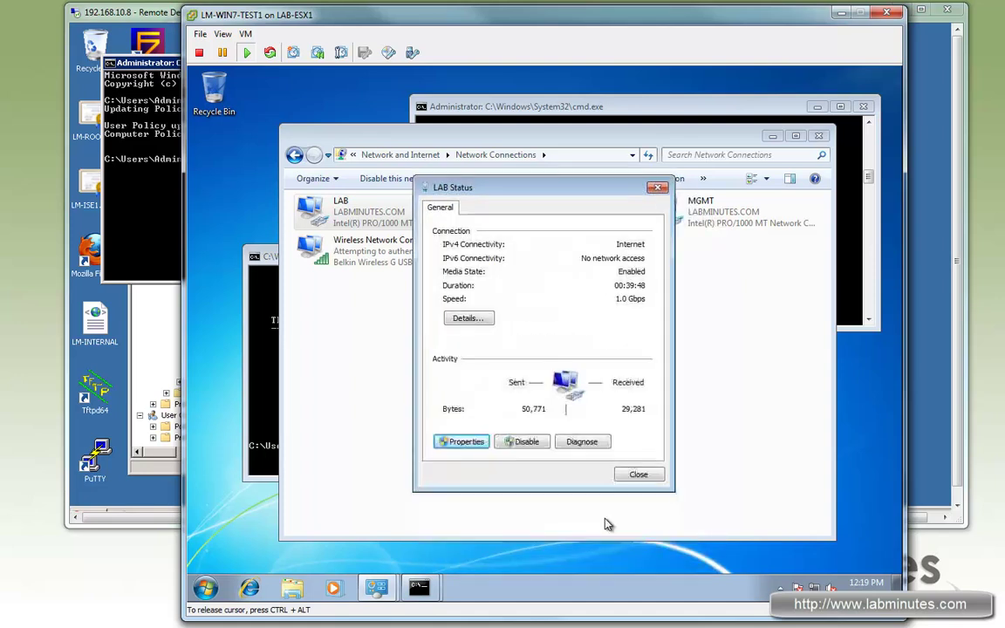
left_click(638, 474)
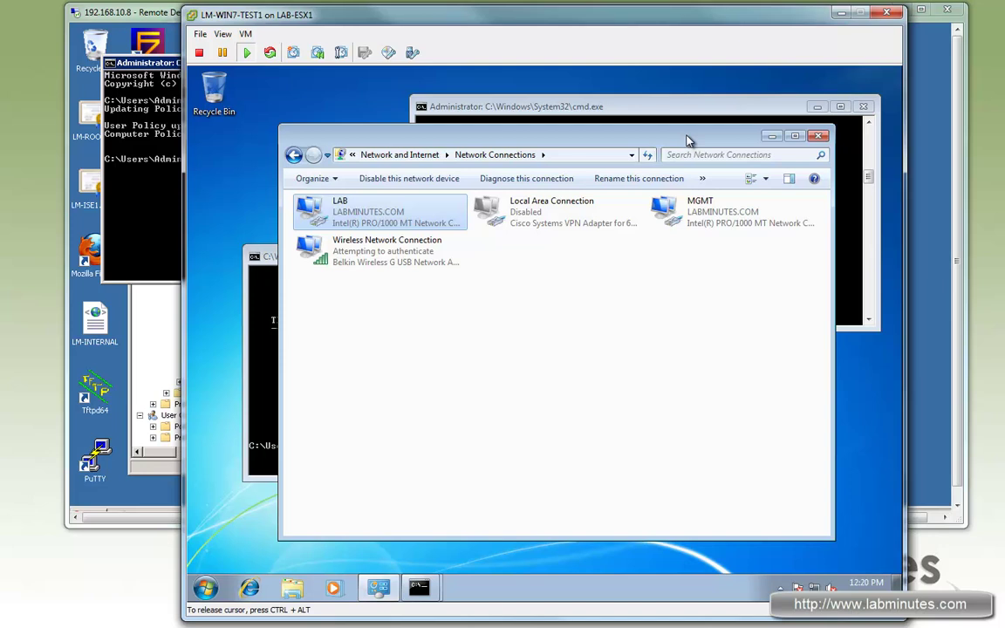
key("ctrl+alt")
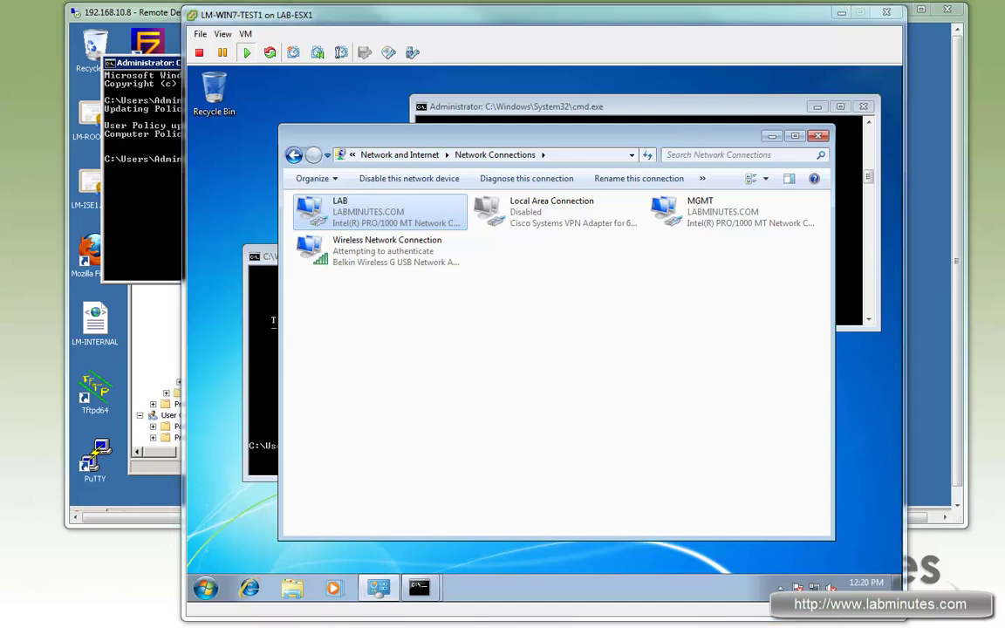